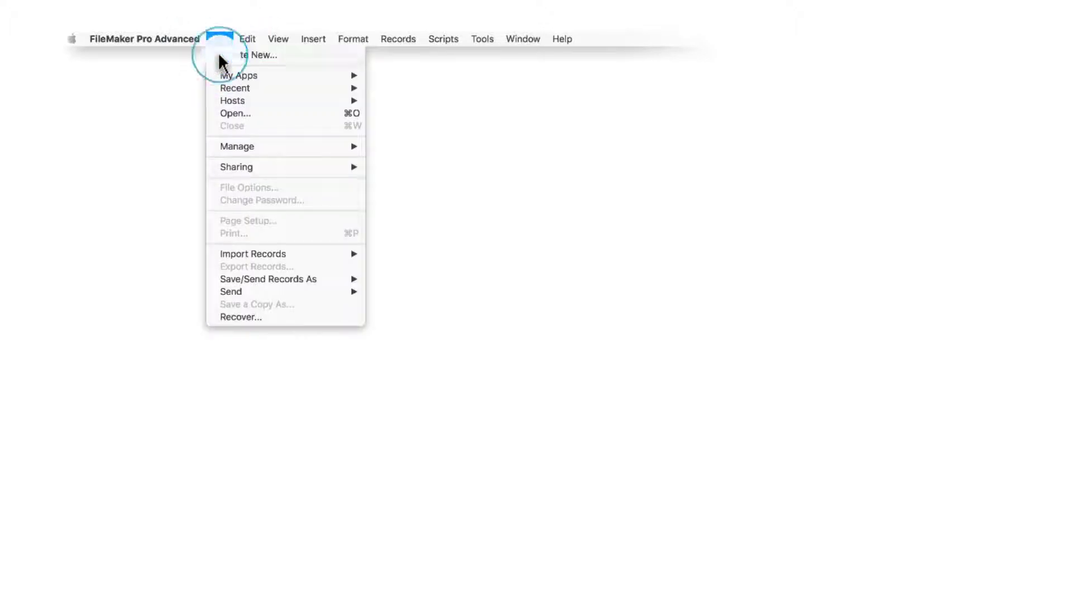
Create an app from the Assets starter template and save it as Assets.fmp12 on the Desktop.
left_click(221, 55)
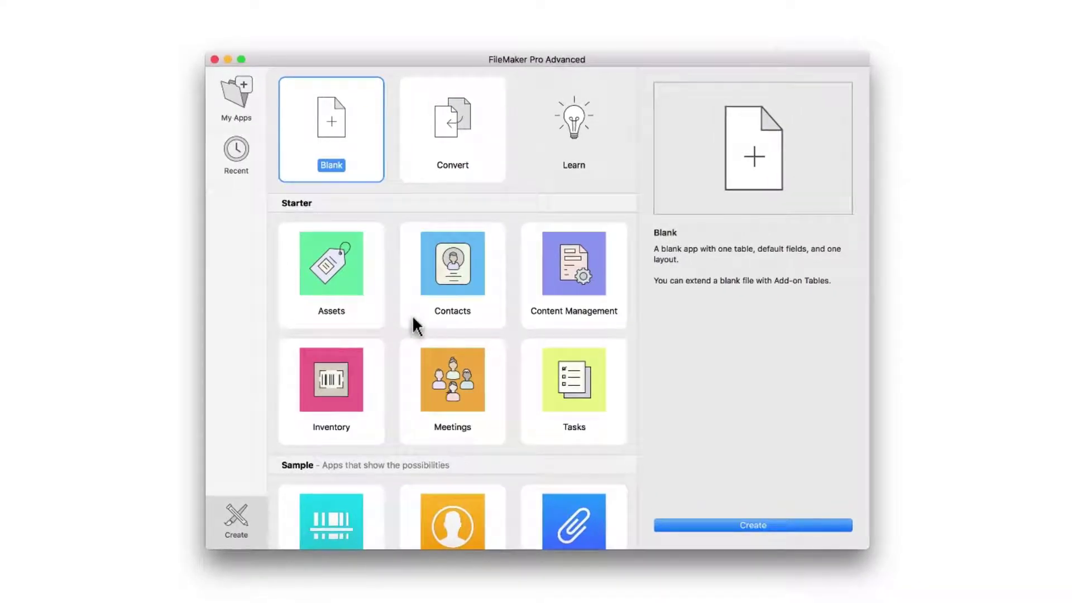
left_click(326, 314)
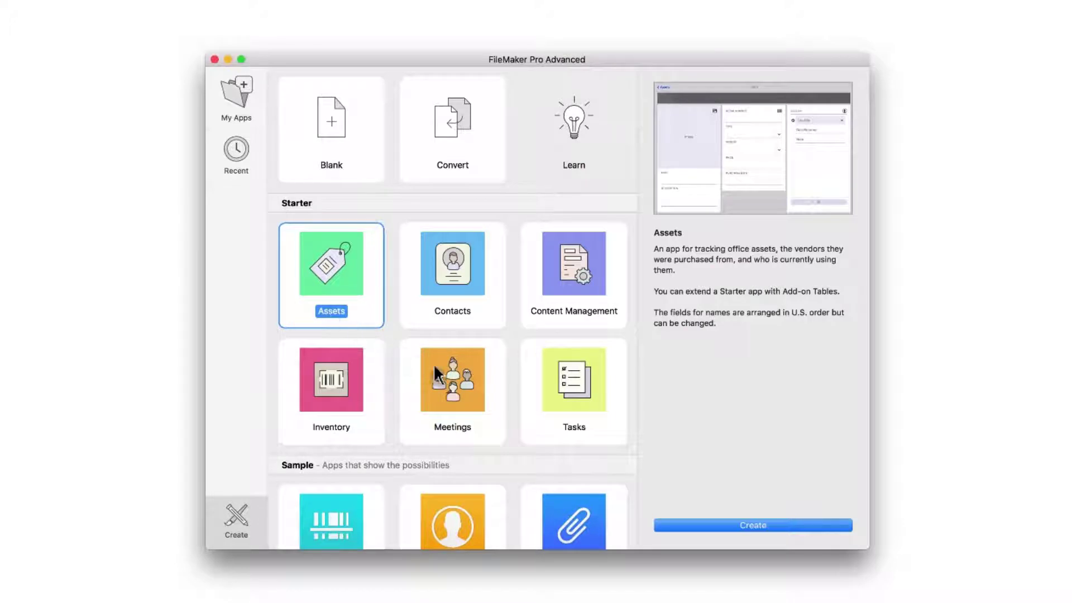
left_click(752, 526)
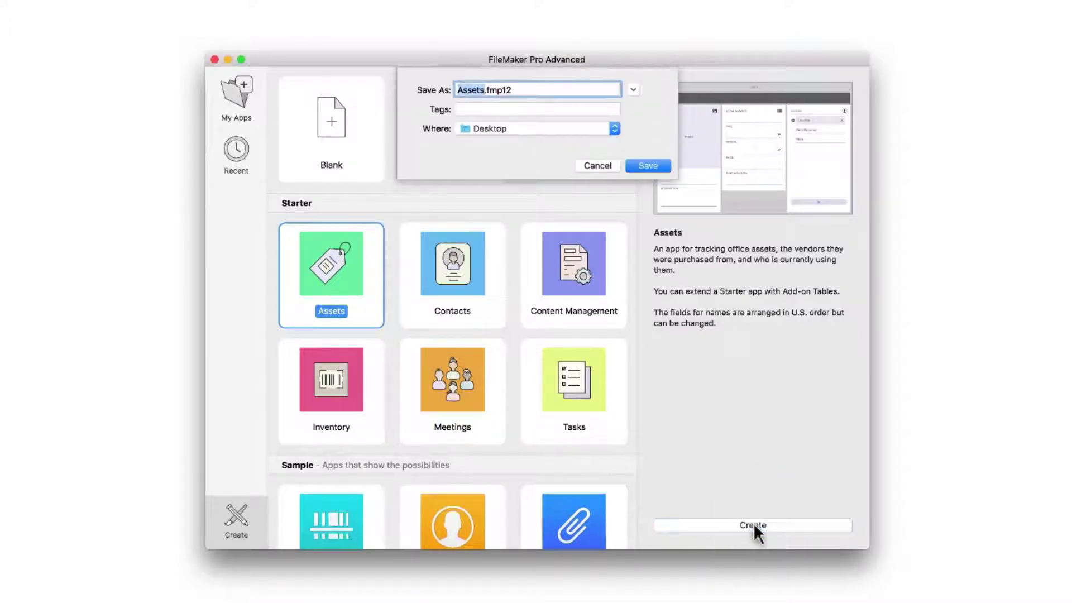
left_click(647, 164)
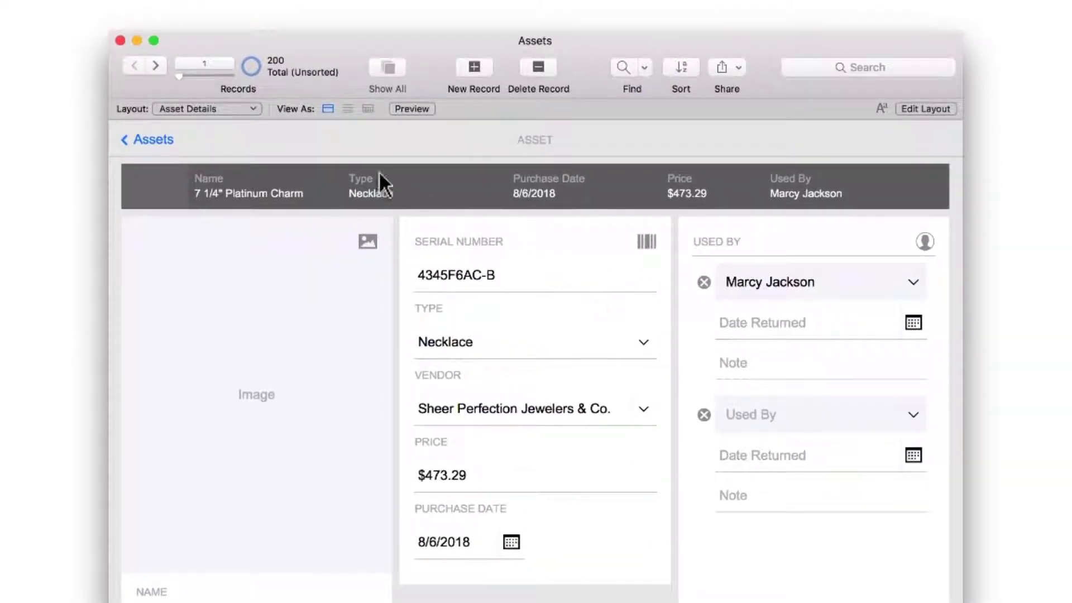
left_click(252, 110)
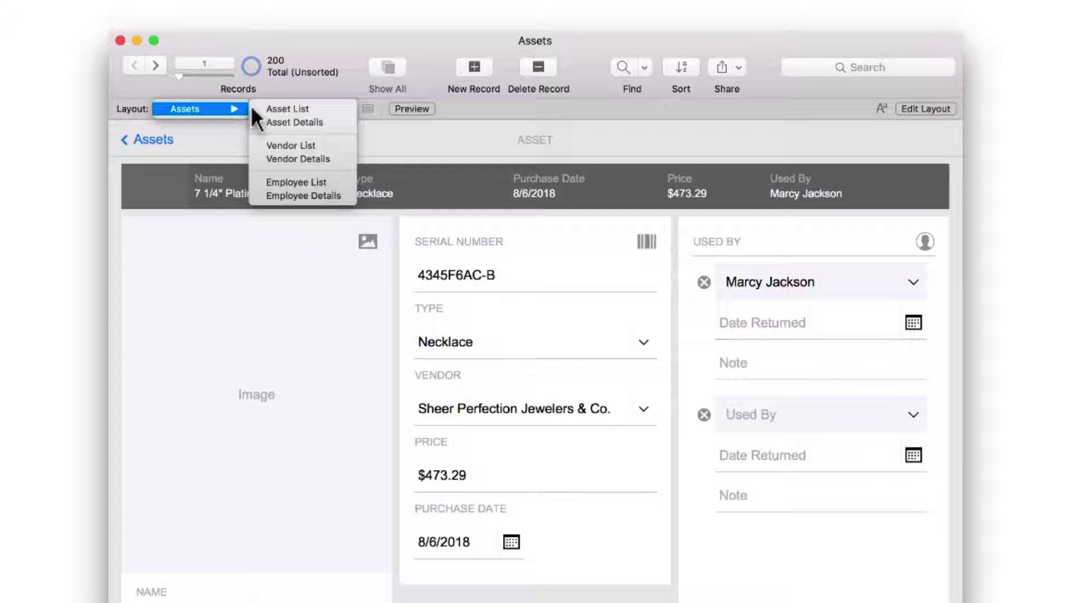
left_click(257, 122)
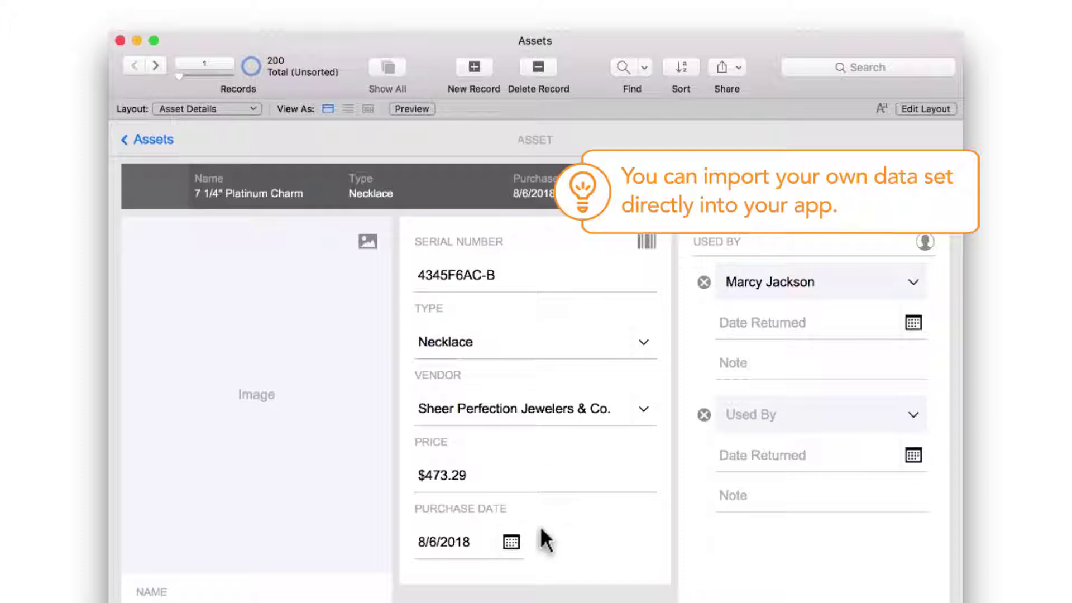
left_click(152, 139)
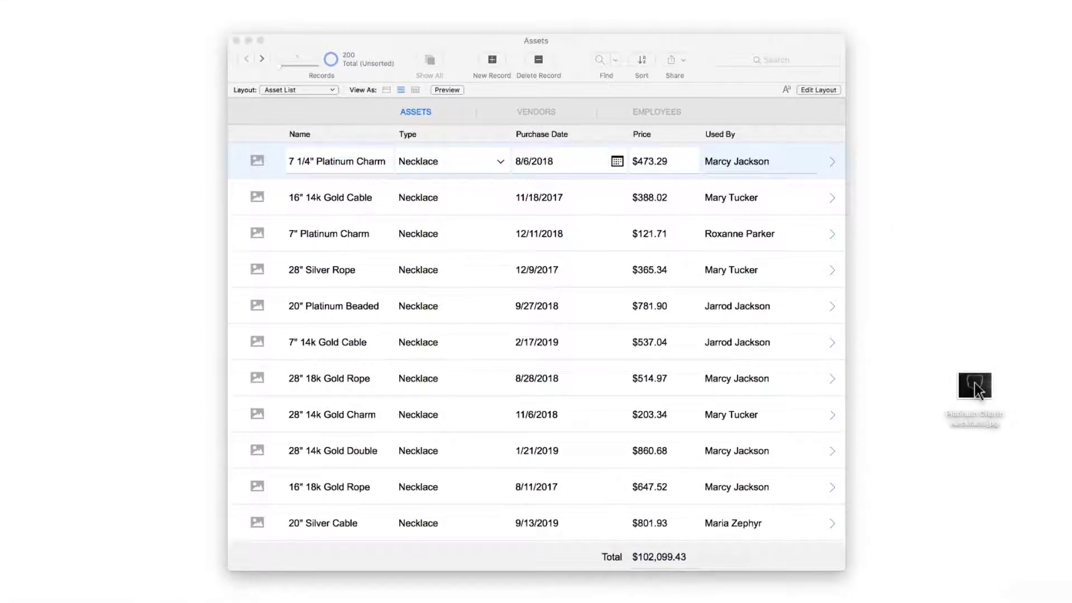
Add Platinum Charm Necklace.jpg as the first asset's image, view its details, then return to the list.
left_click(974, 380)
left_click_drag(974, 380, 157, 199)
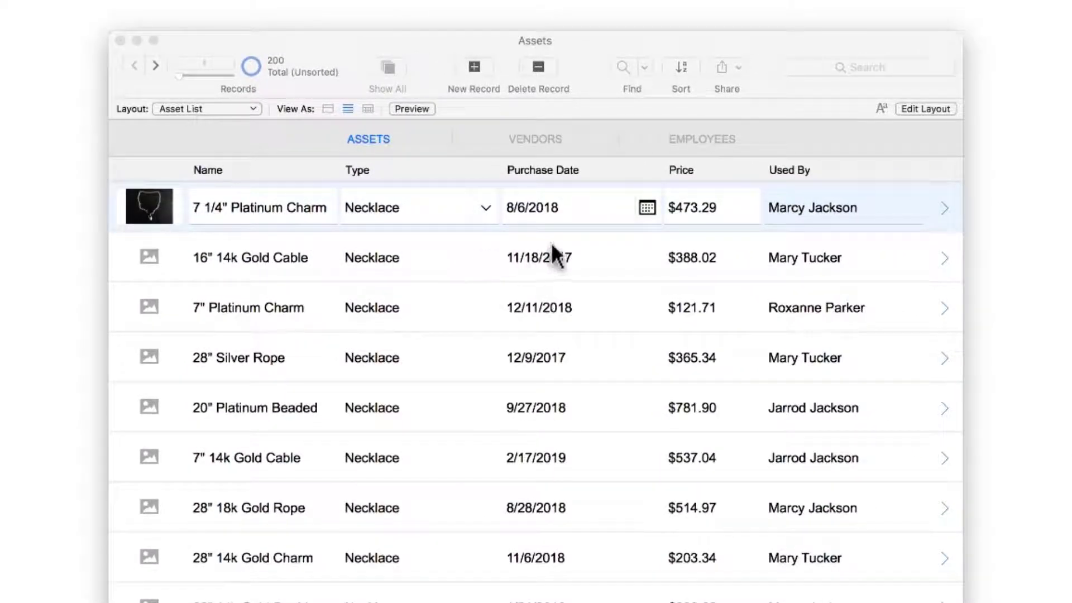
left_click(946, 206)
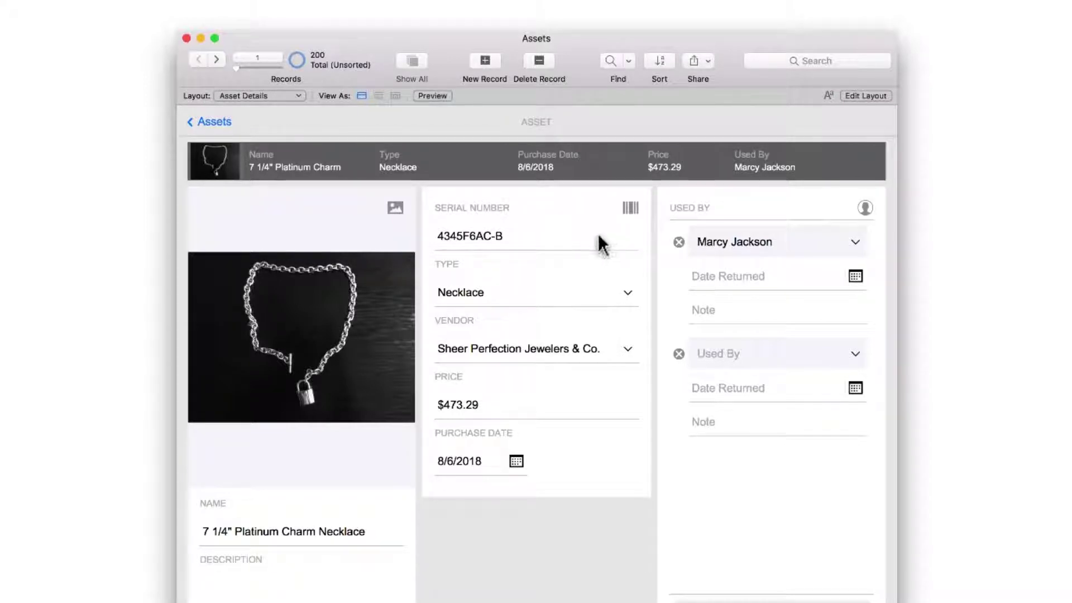
left_click(214, 121)
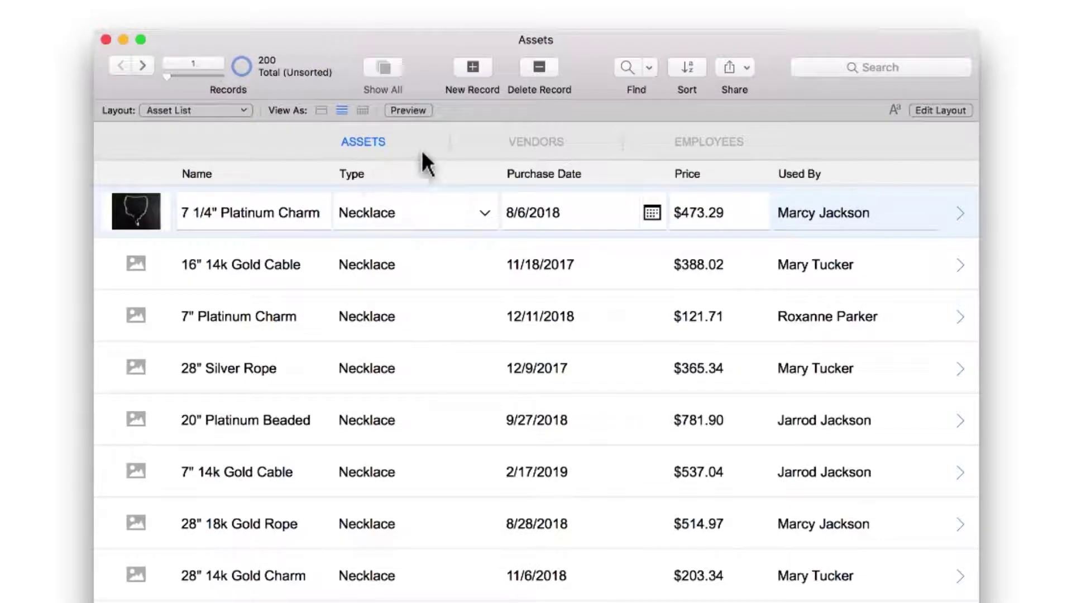
Find all assets whose Type is Bracelet.
left_click(627, 68)
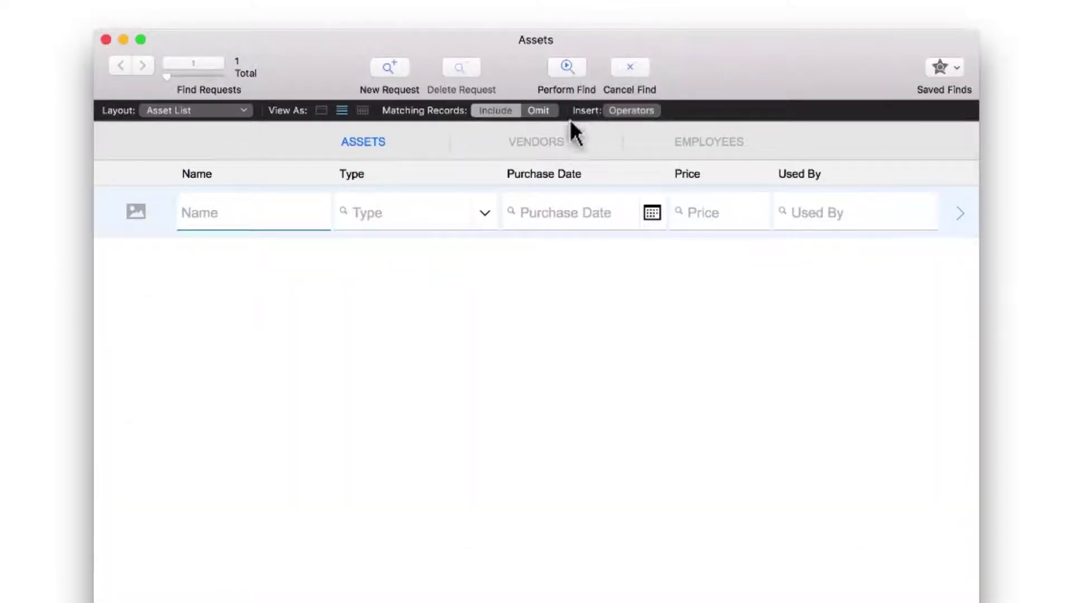
left_click(485, 210)
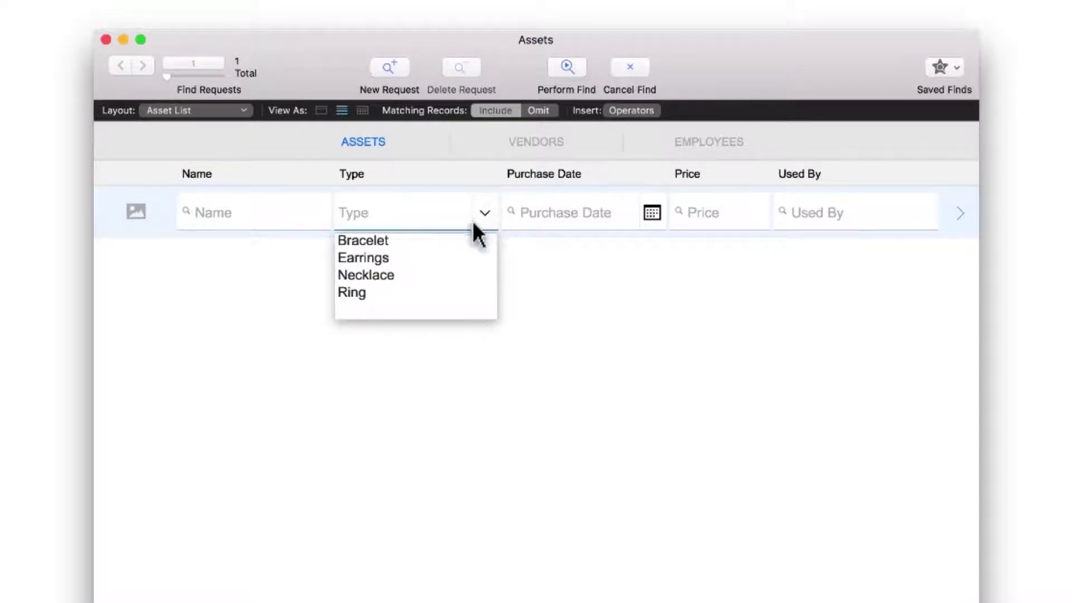
left_click(459, 241)
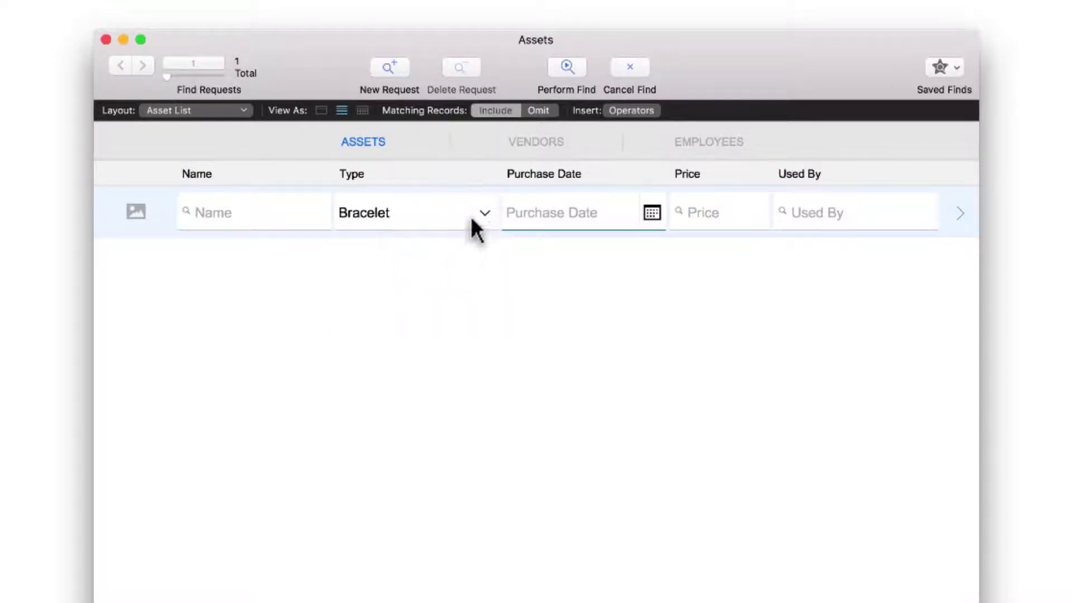
left_click(566, 66)
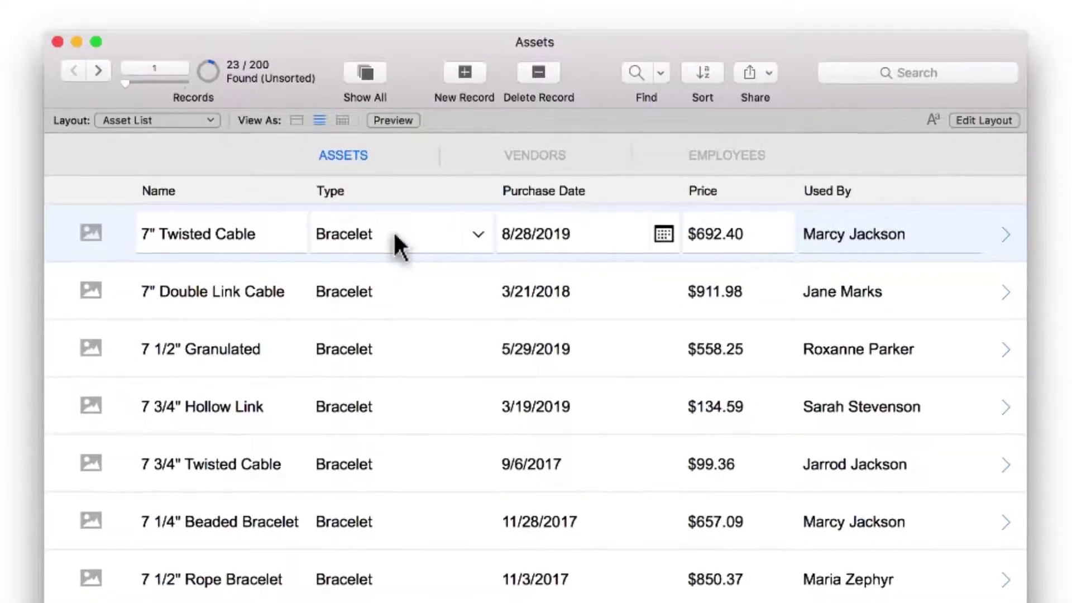
Sort the found bracelets by Purchase Date in ascending order.
right_click(619, 210)
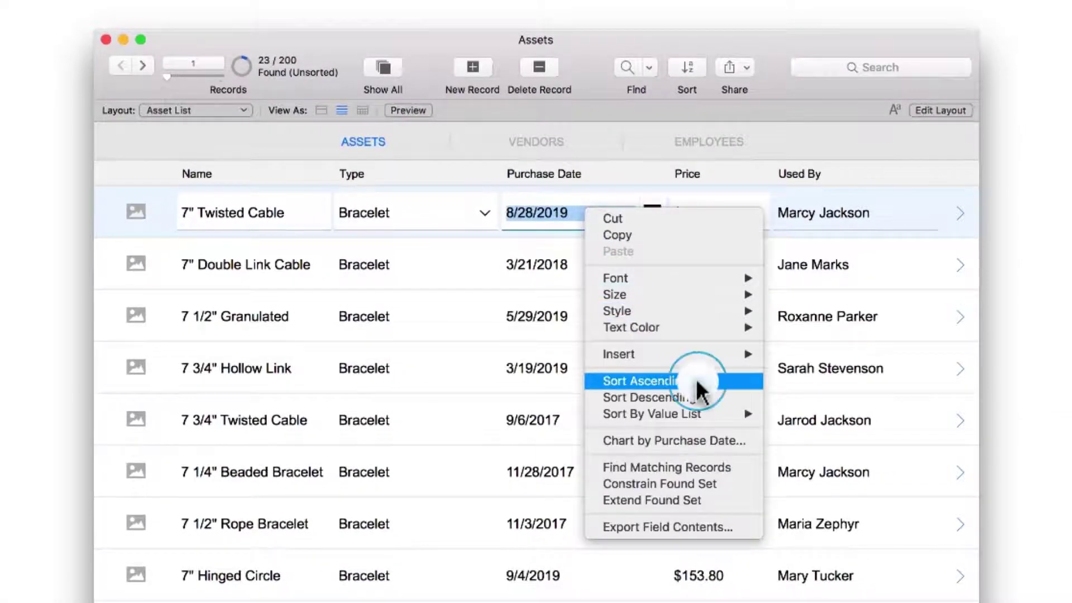
left_click(646, 381)
scroll(974, 429, "up", 1)
left_click_drag(974, 429, 974, 162)
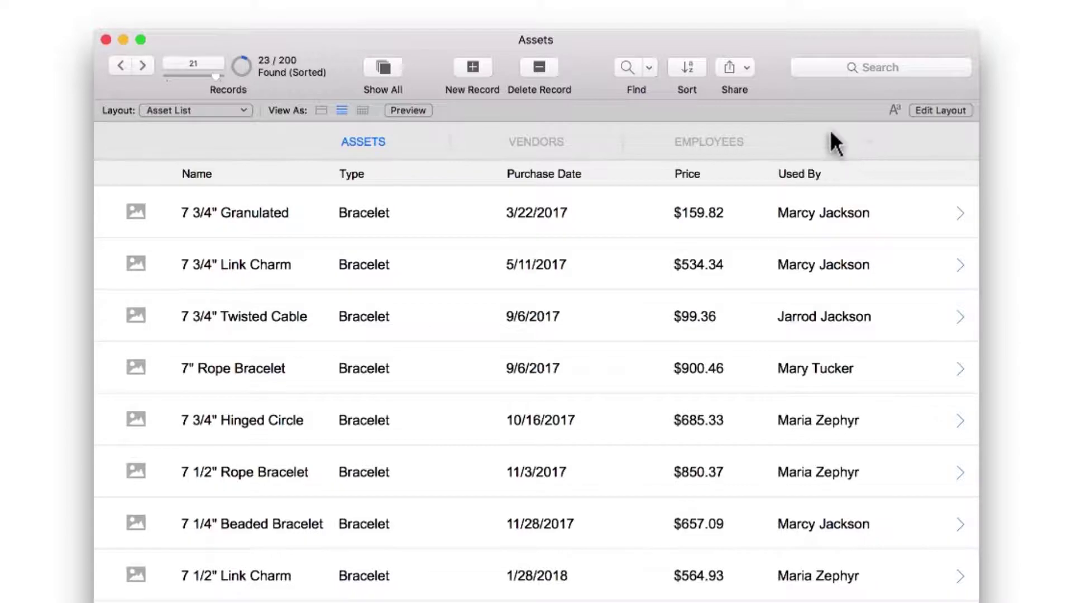
Find assets with Purchase Date 2018, then bring up the Type field's options.
left_click(626, 69)
left_click(626, 212)
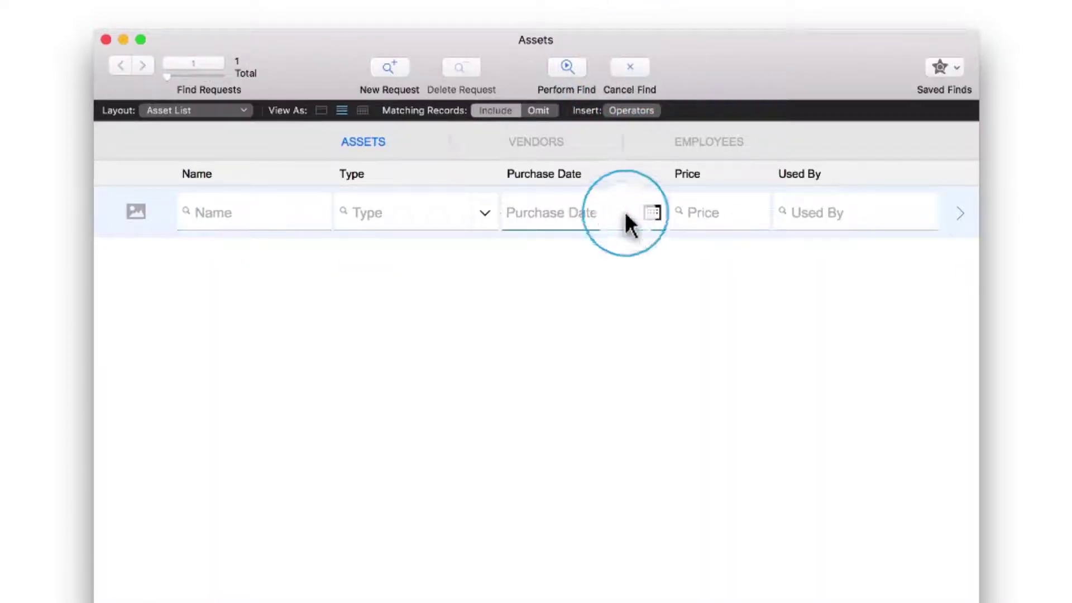
type("2018")
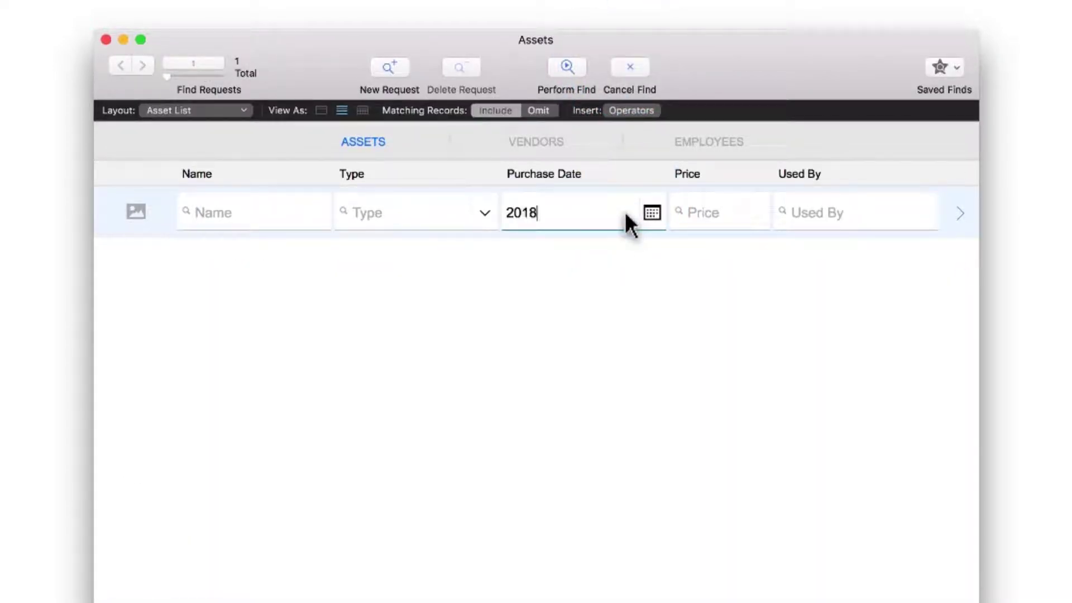
left_click(567, 67)
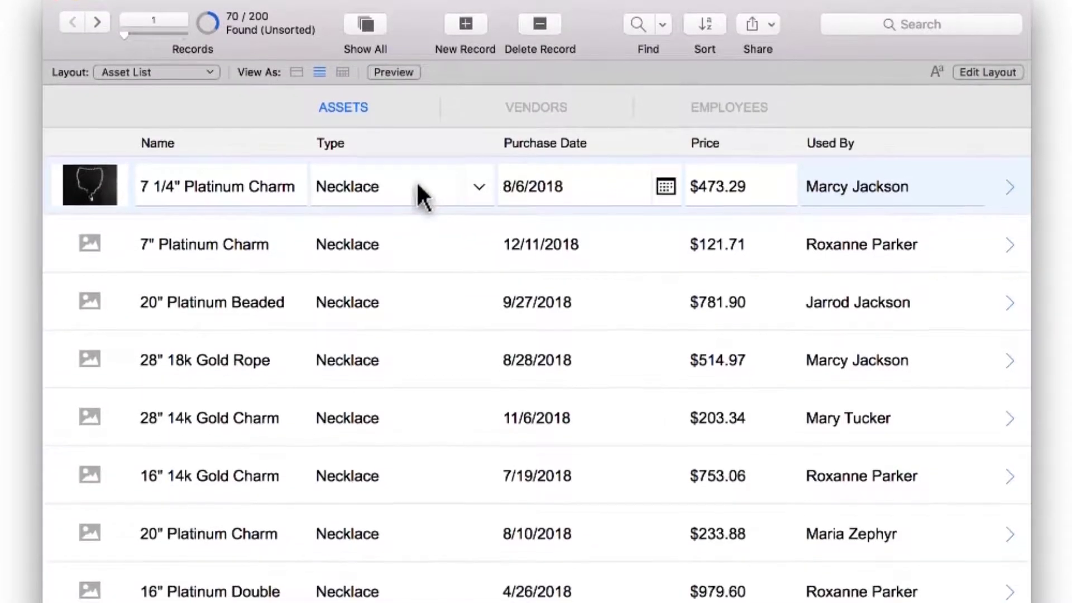
right_click(418, 236)
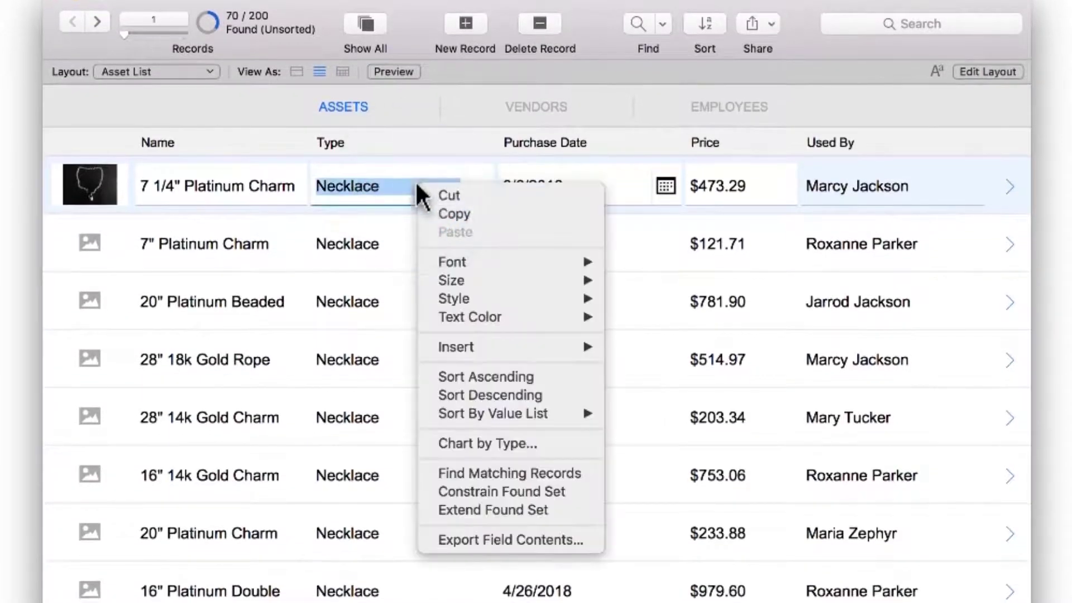
Sort the 2018 assets by Type and save a Type Count column chart as a layout.
left_click(543, 377)
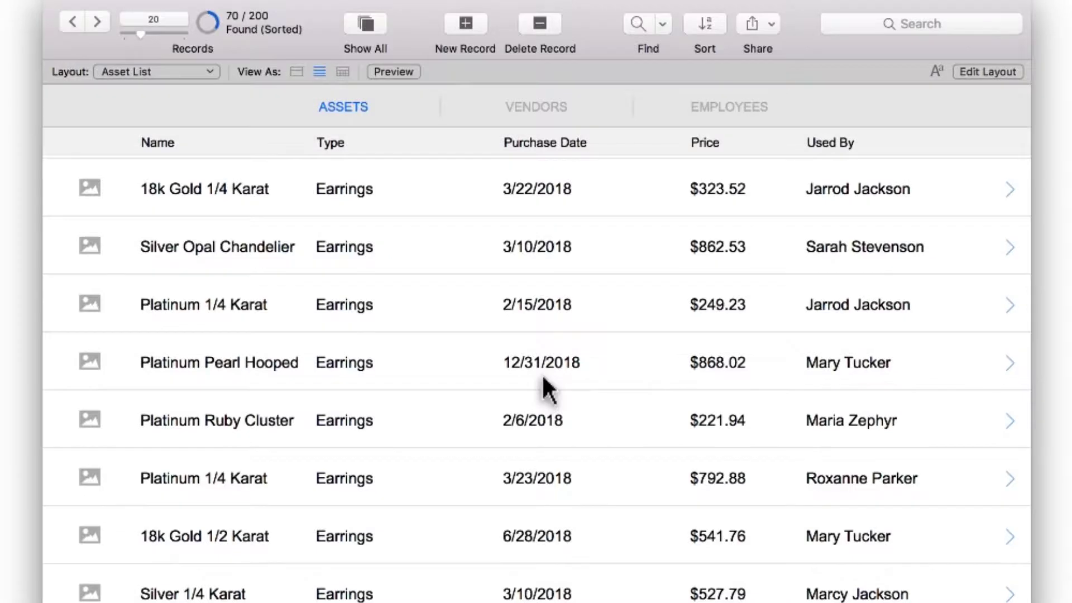
right_click(444, 513)
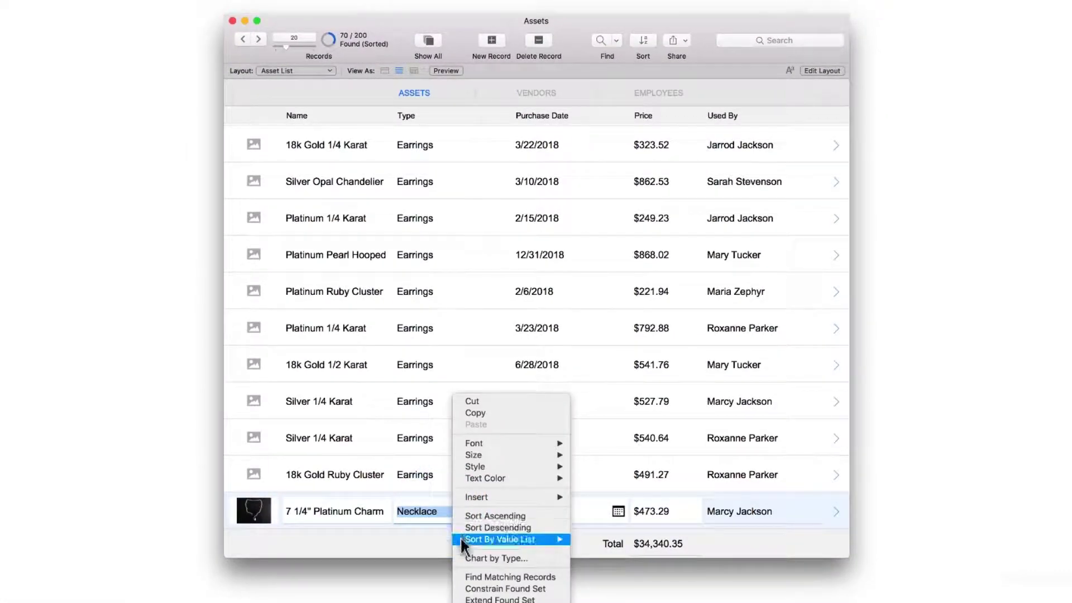
left_click(460, 557)
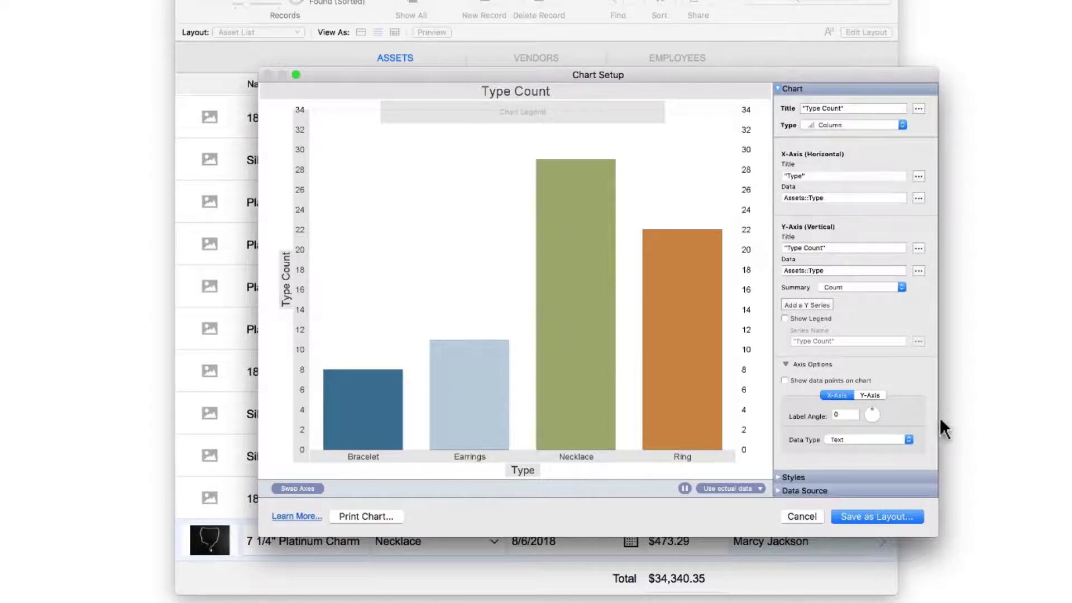
left_click(873, 514)
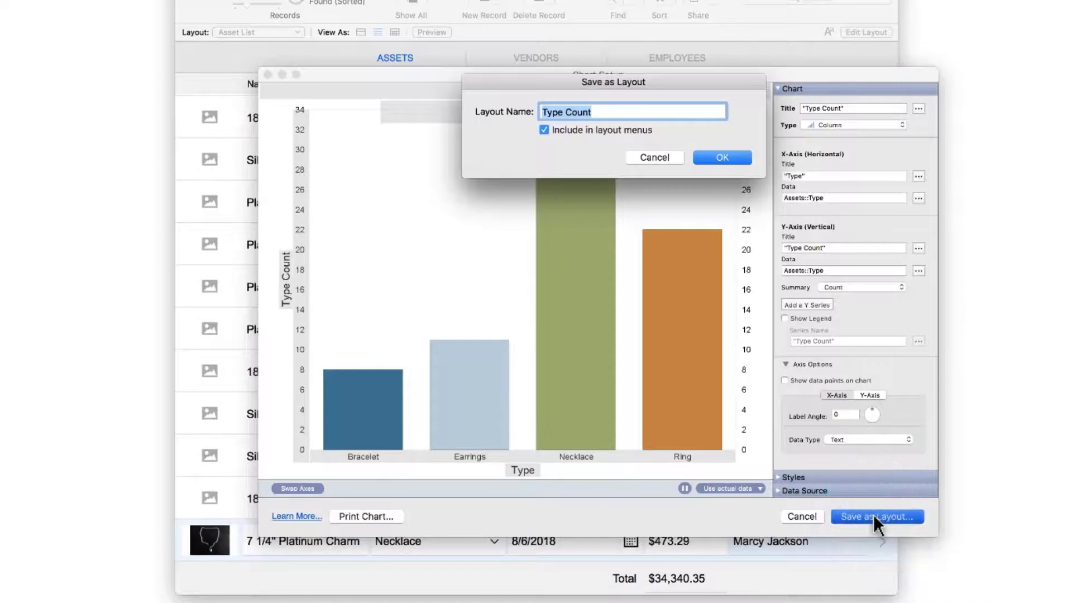
left_click(723, 158)
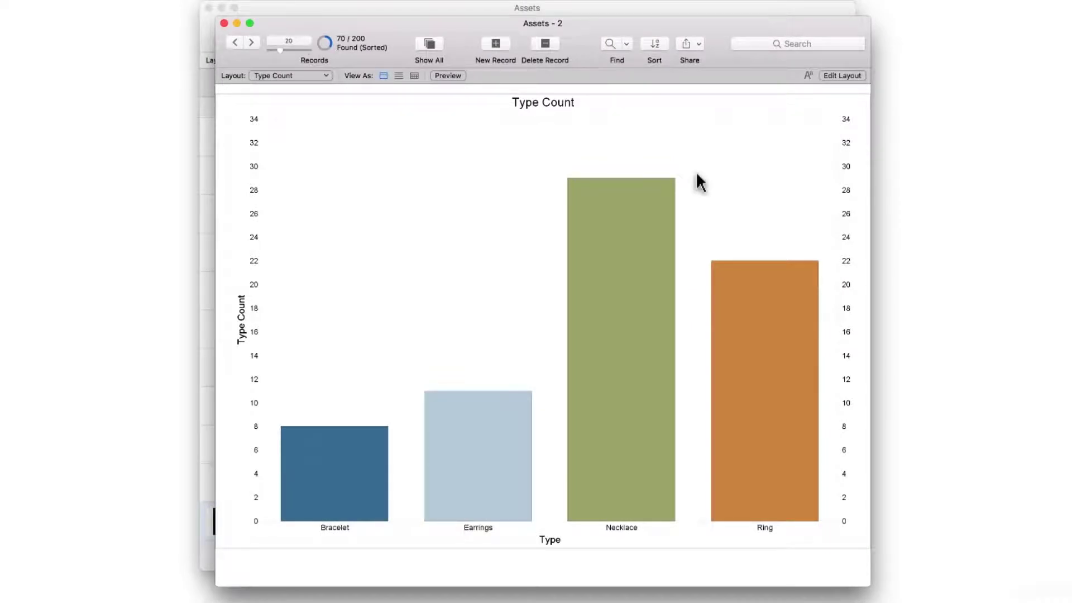
Close the chart window and open the Asset Details layout for editing.
left_click(224, 24)
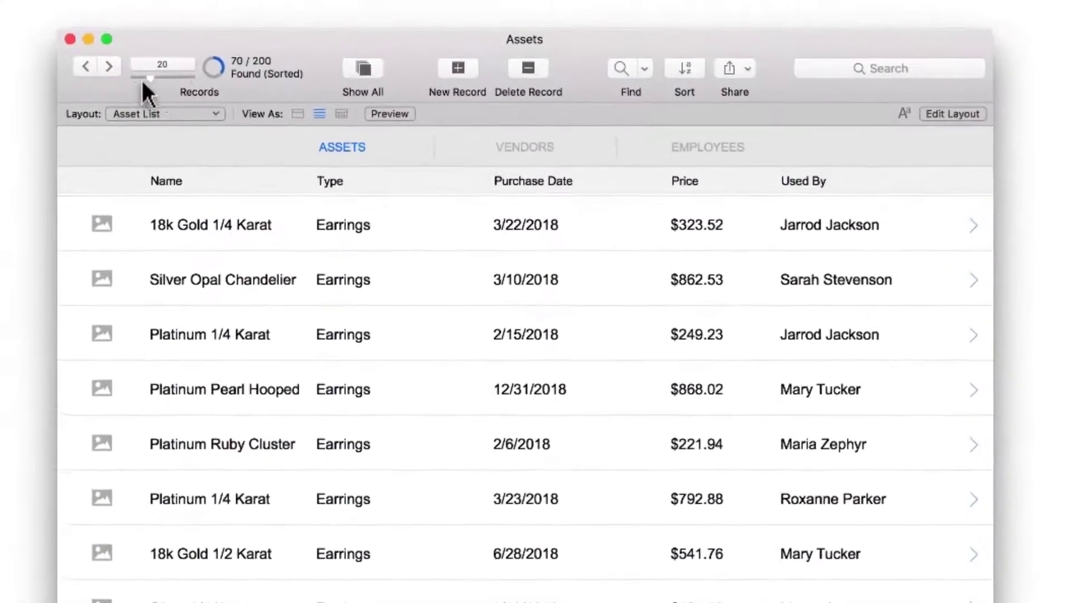
left_click(209, 115)
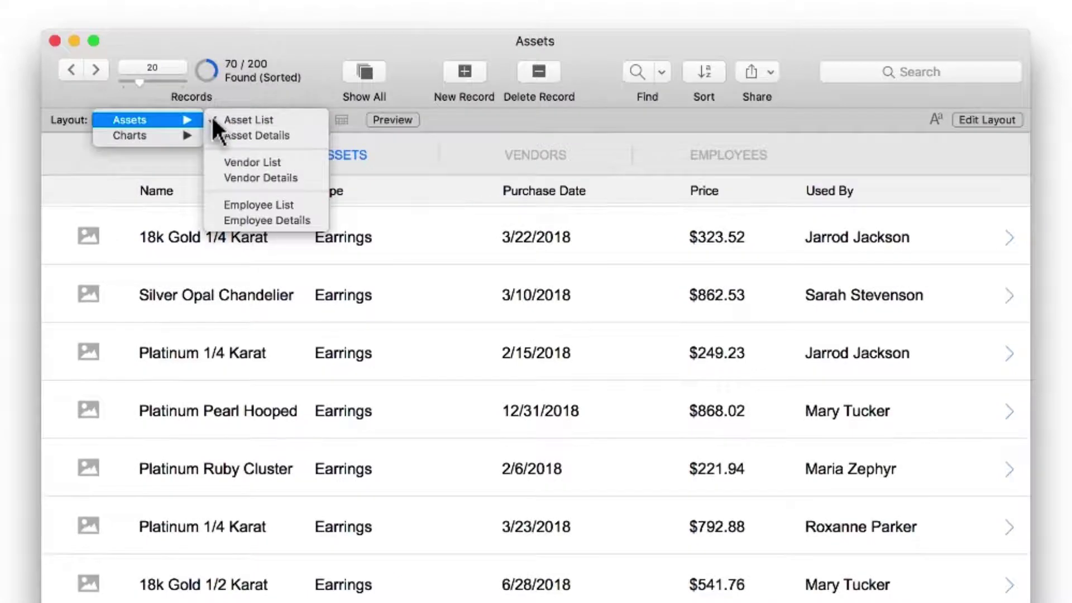
left_click(214, 134)
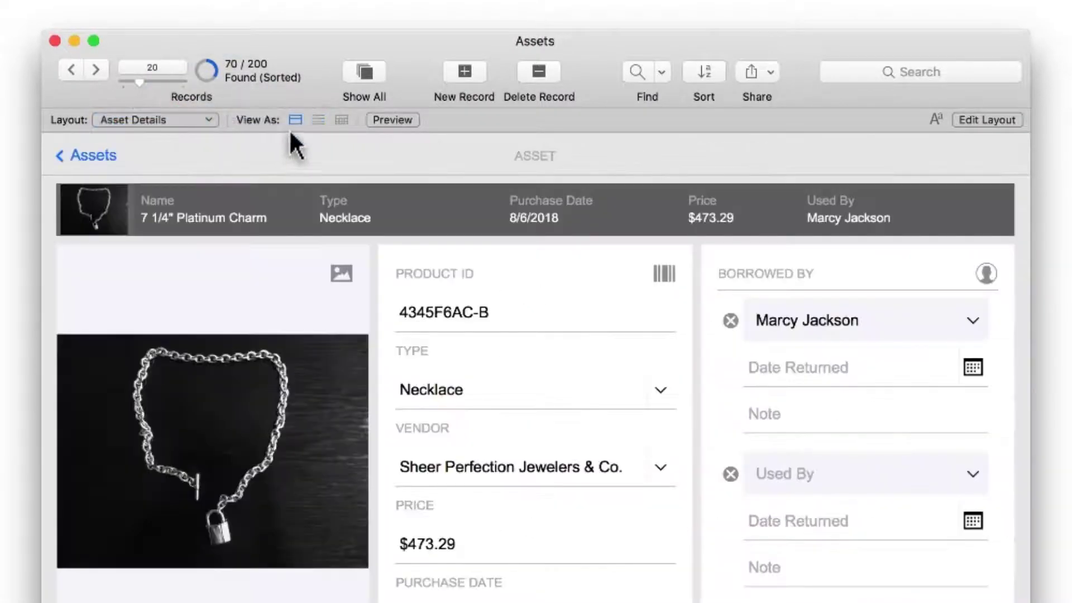
left_click(987, 120)
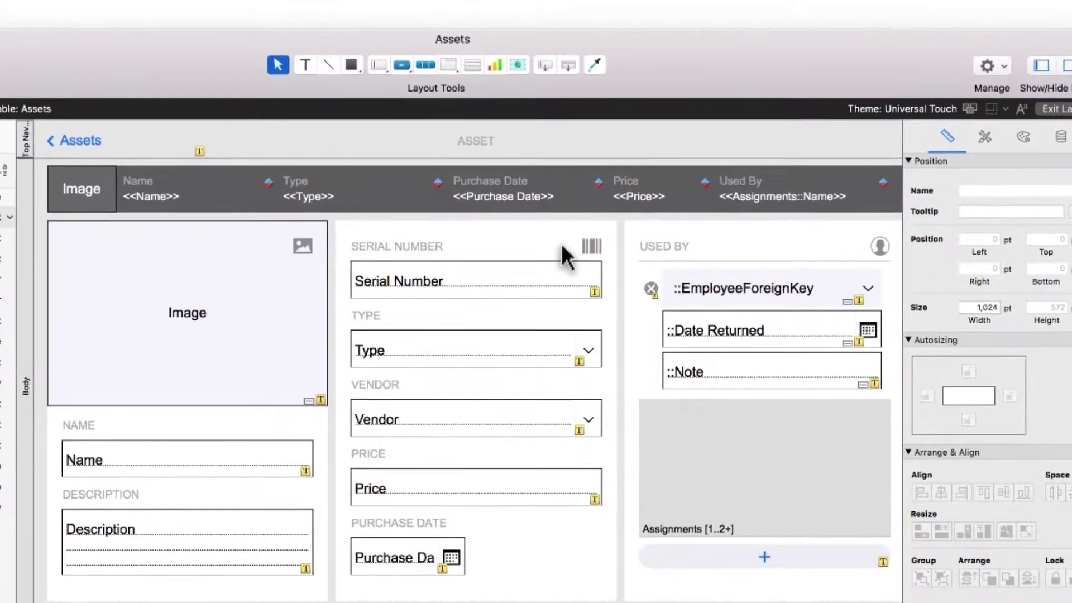
Retype the SERIAL NUMBER label as PRODUCT ID and start editing the USED BY label.
left_click(561, 246)
double_click(562, 244)
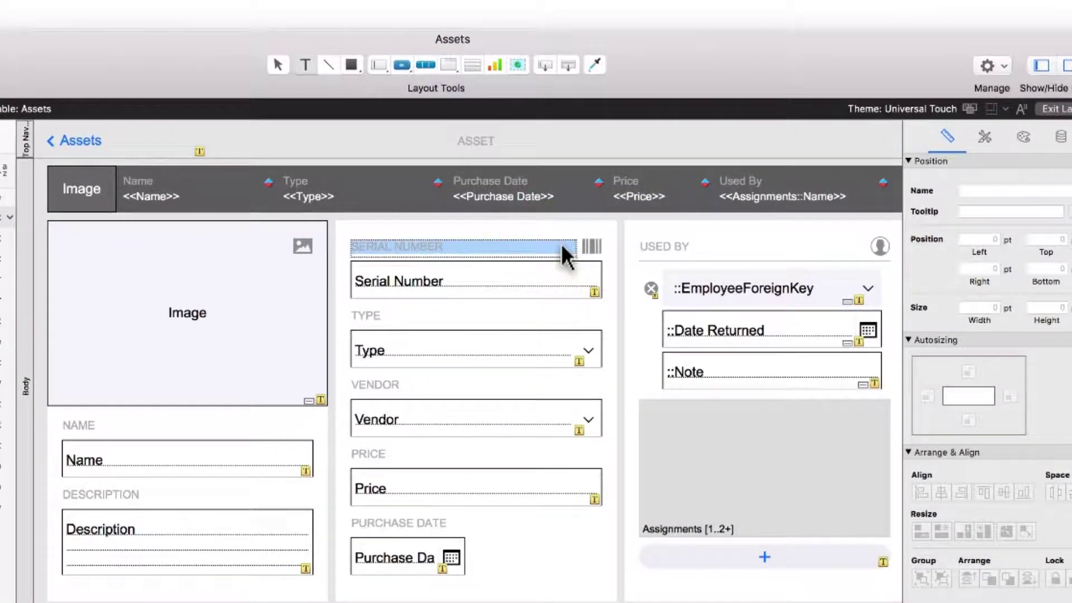
key("BackSpace")
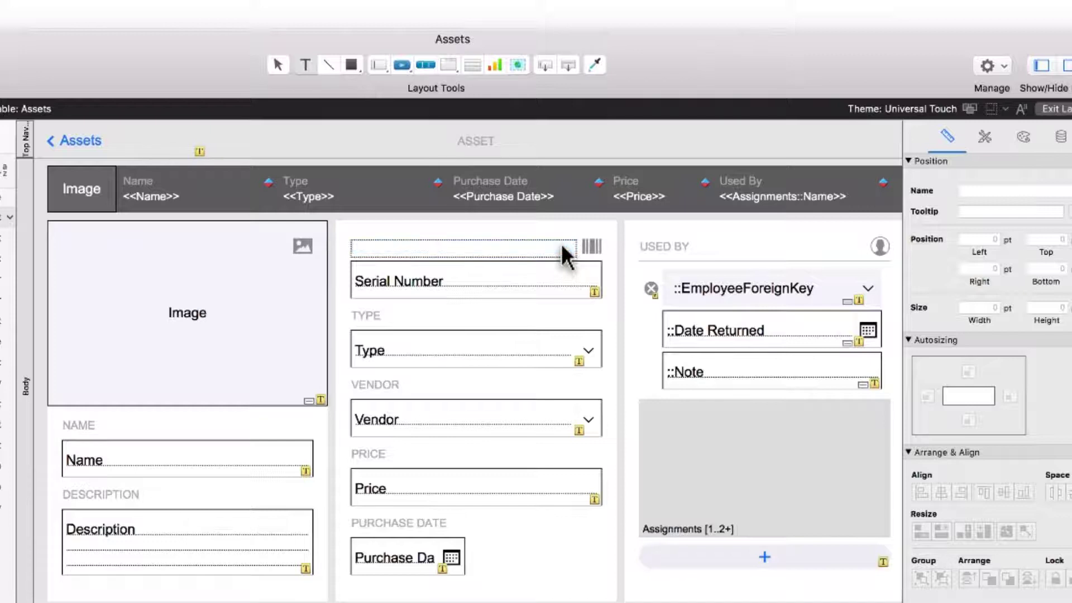
type("PRODUCT ID")
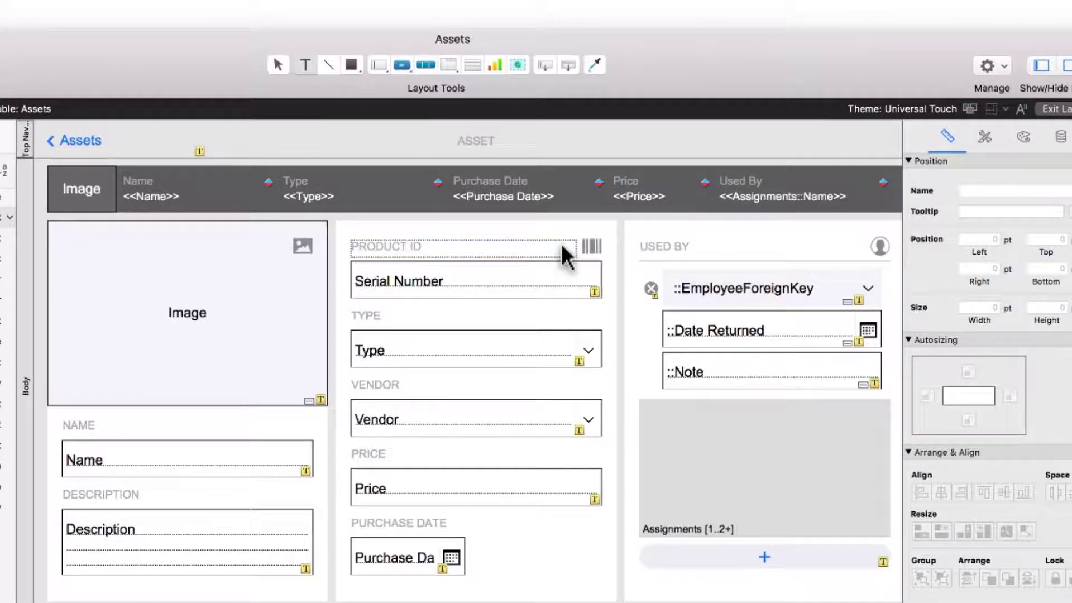
key("Escape")
left_click(822, 244)
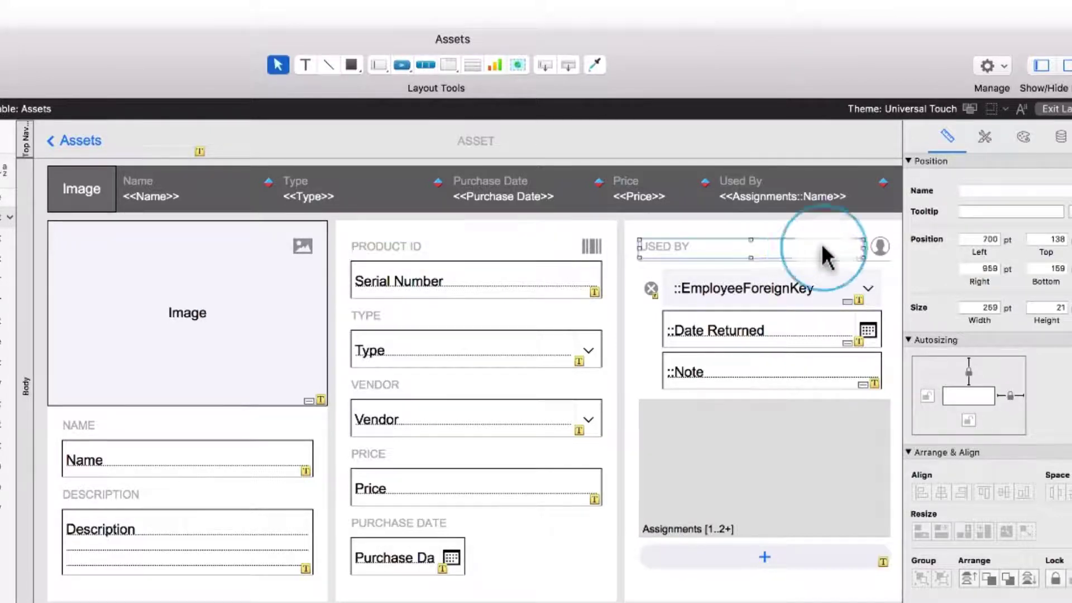
left_click(822, 244)
Finish the BORROWED BY label, preview it on a record, then resume Layout mode.
type("BORROWED BY")
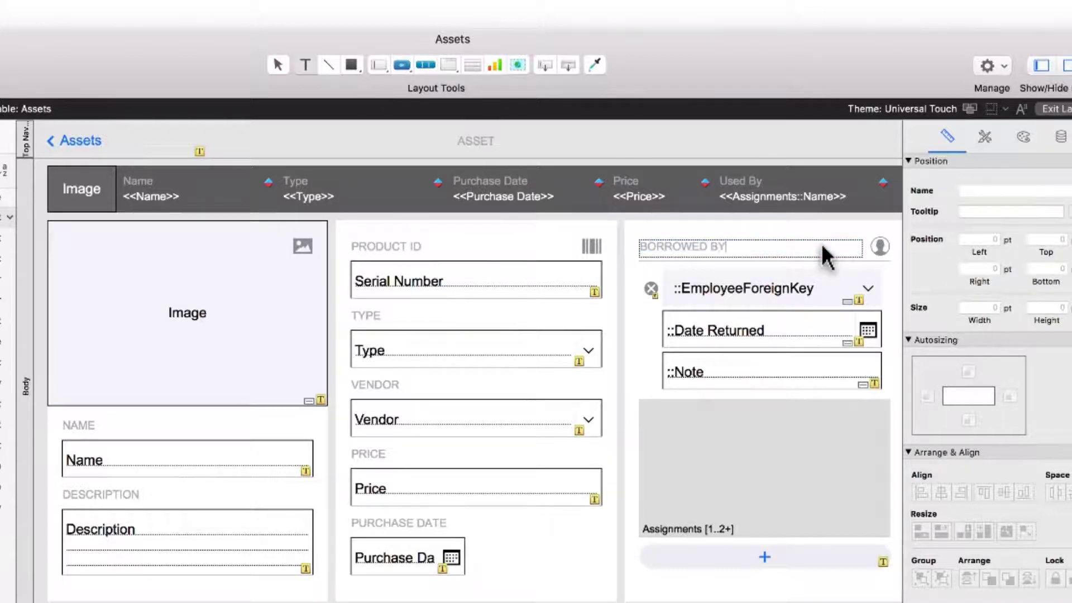
key("Escape")
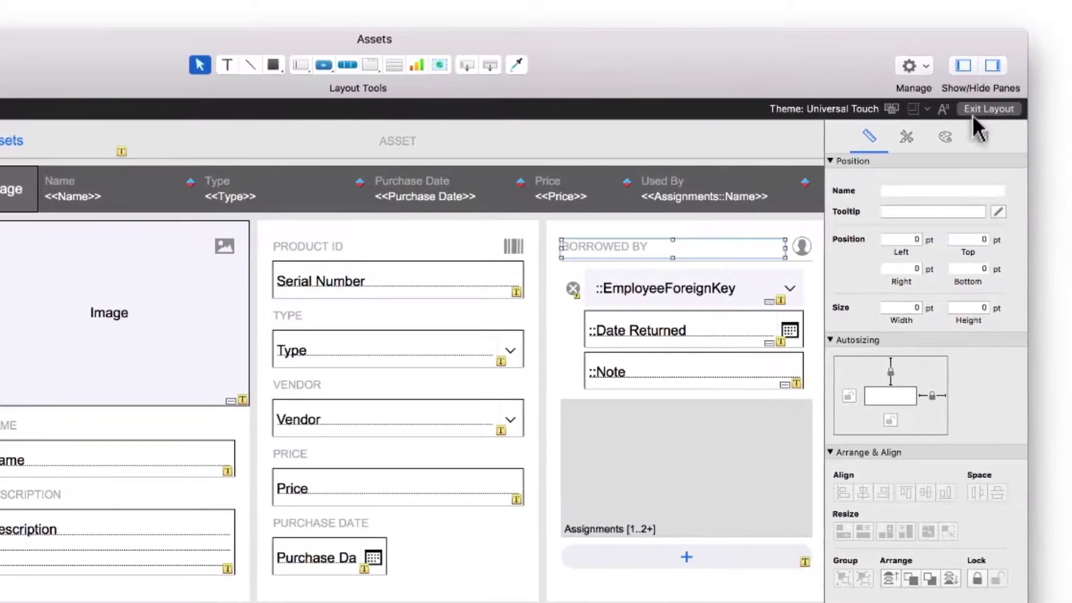
left_click(1056, 109)
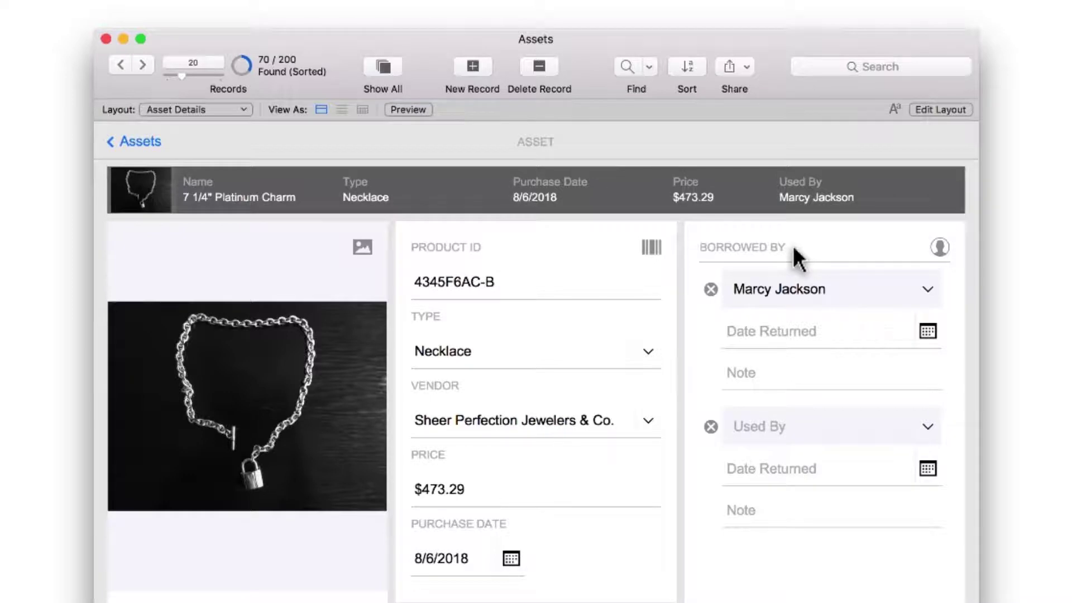
left_click(941, 110)
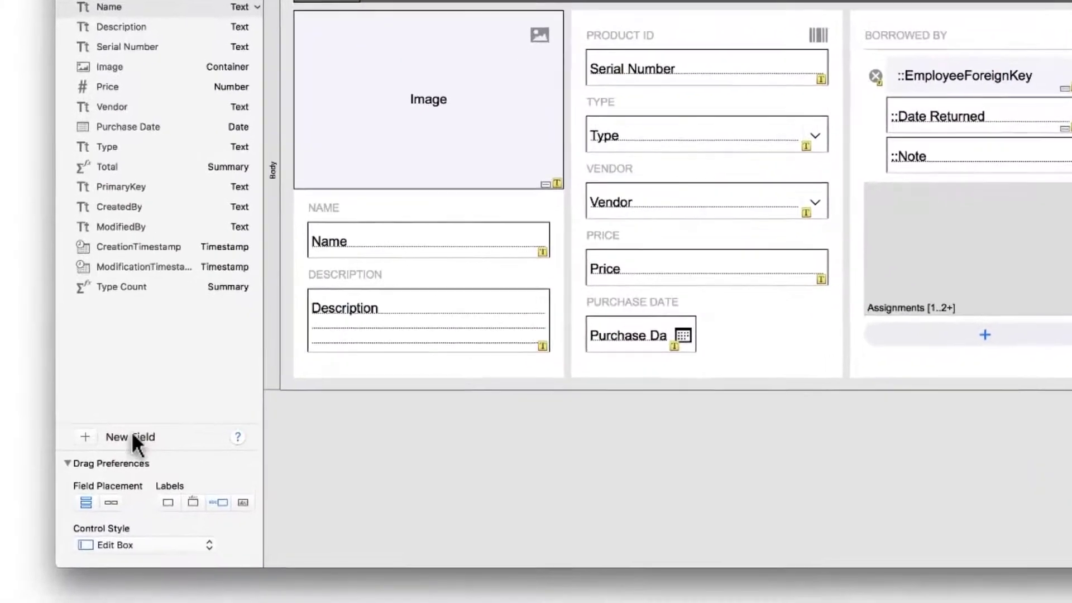
Add a new field named Purchase Condition to the Assets table.
left_click(85, 437)
key("BackSpace")
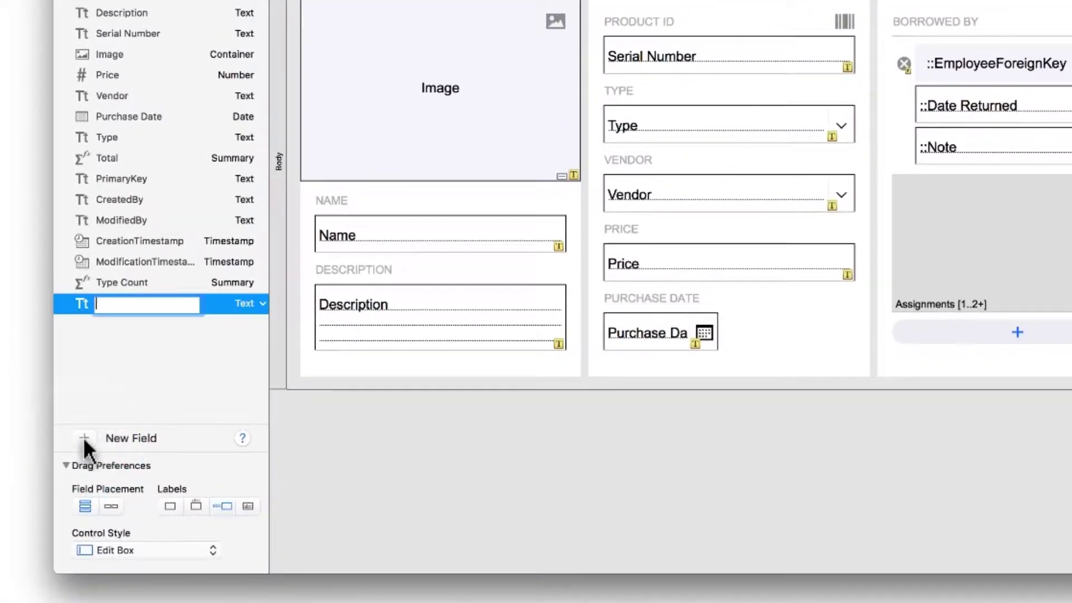
type("Purchase Condition")
key("Return")
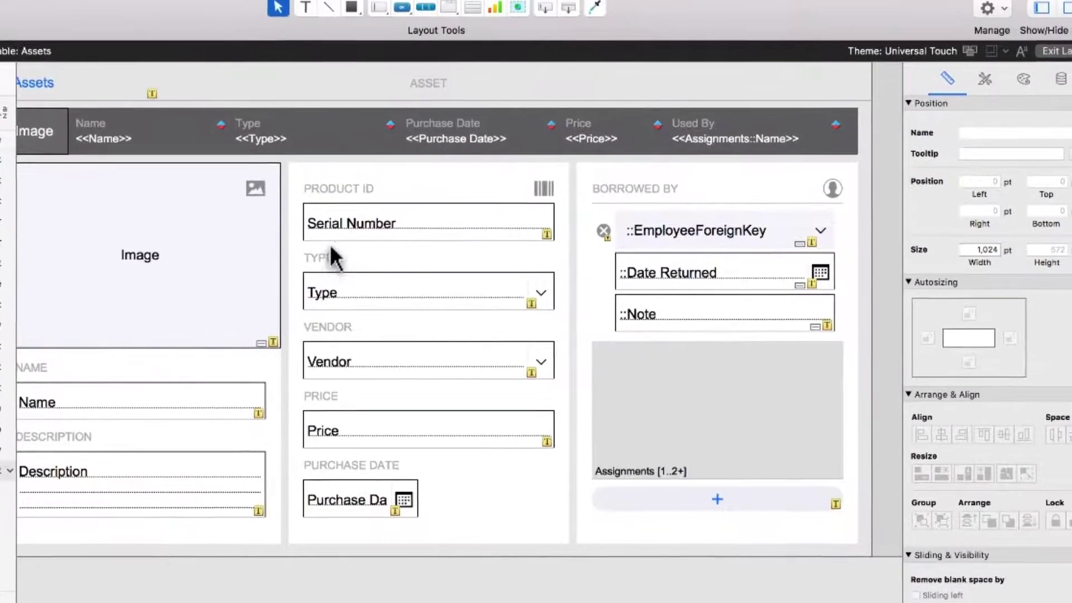
Turn a copied field object into Purchase Condition and move it beside Purchase Date.
left_click(439, 172)
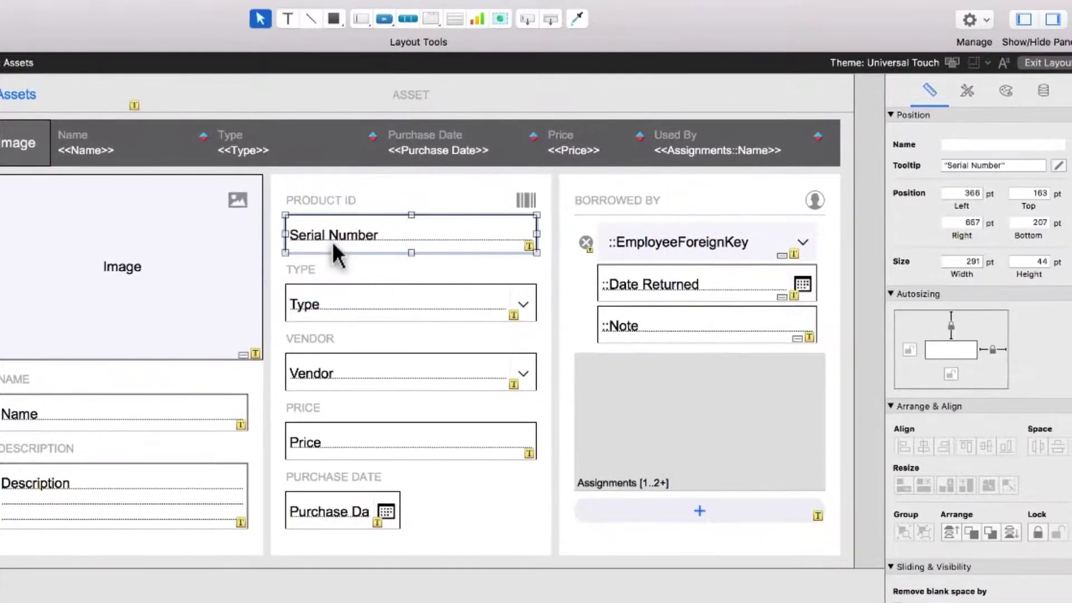
double_click(335, 243)
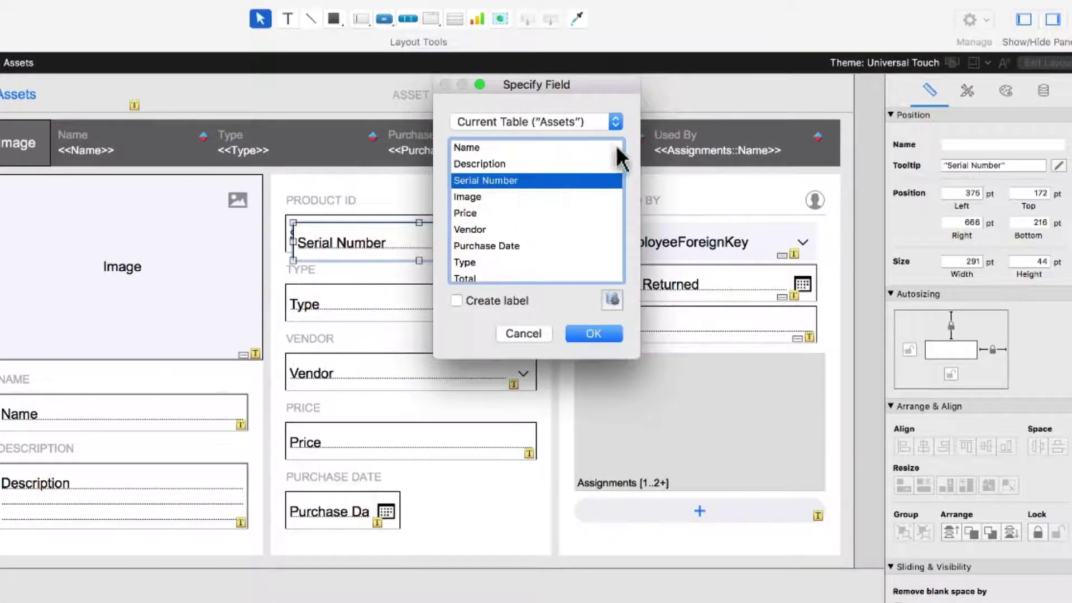
left_click_drag(617, 147, 618, 211)
left_click(595, 270)
left_click(594, 334)
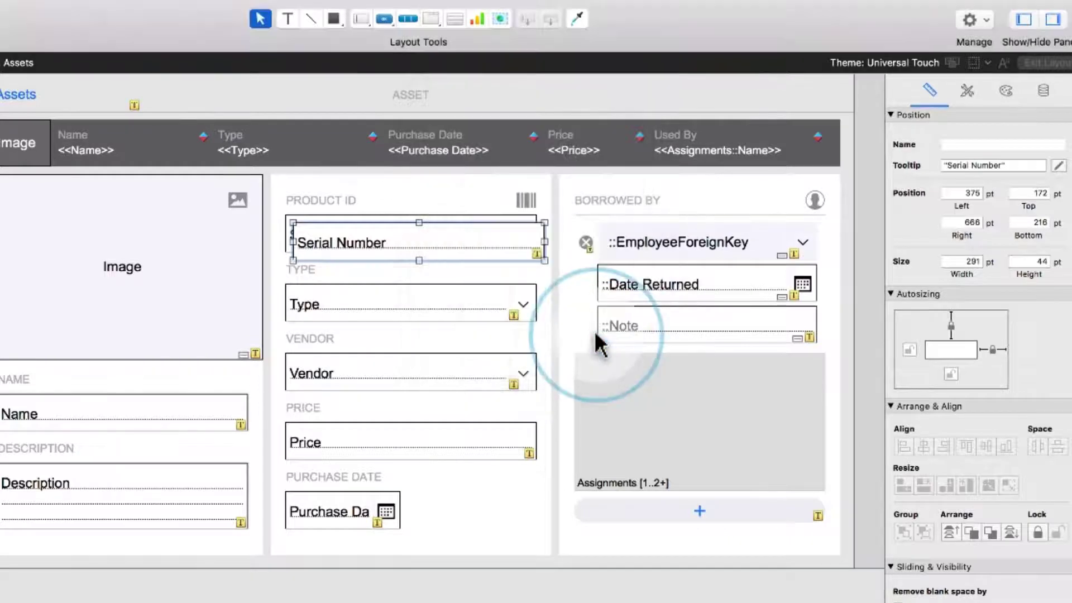
left_click_drag(544, 239, 539, 509)
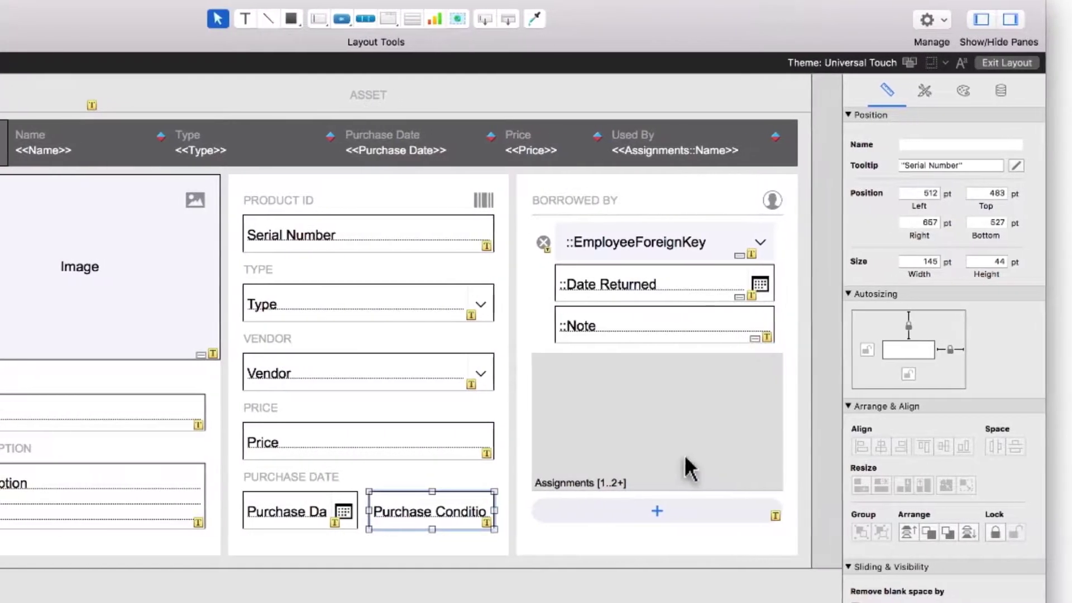
Make Purchase Condition a Radio Button Set using Condition Type values, one line beside Purchase Date.
left_click(974, 90)
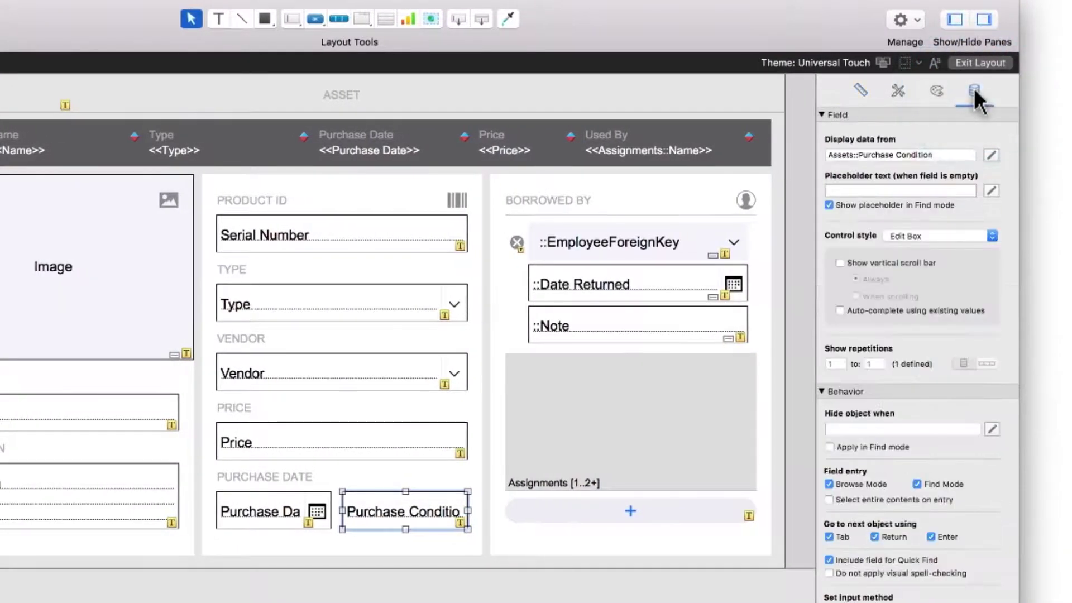
left_click(993, 235)
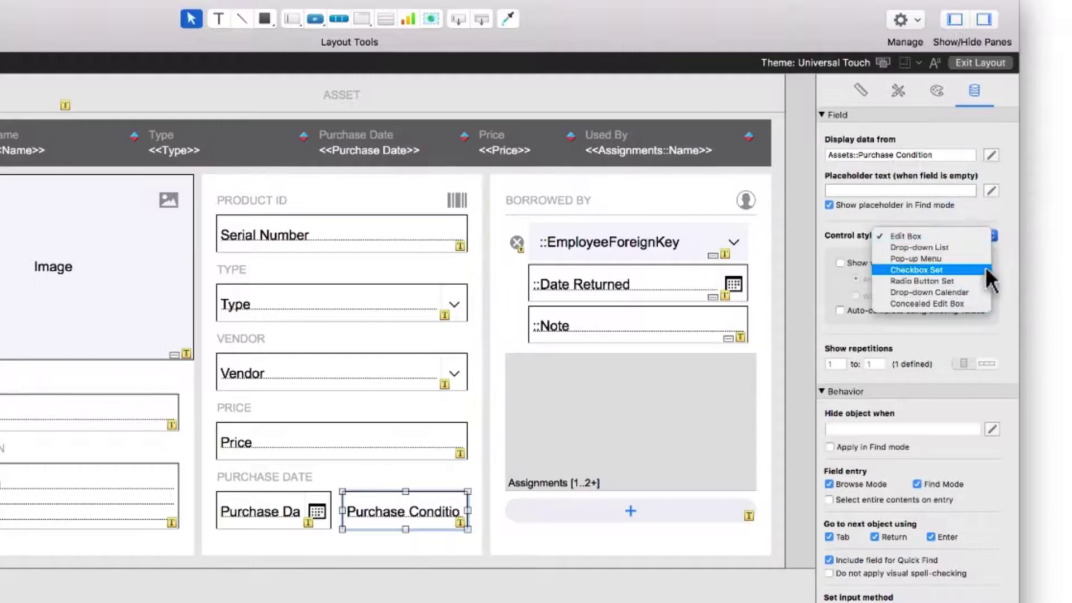
left_click(984, 282)
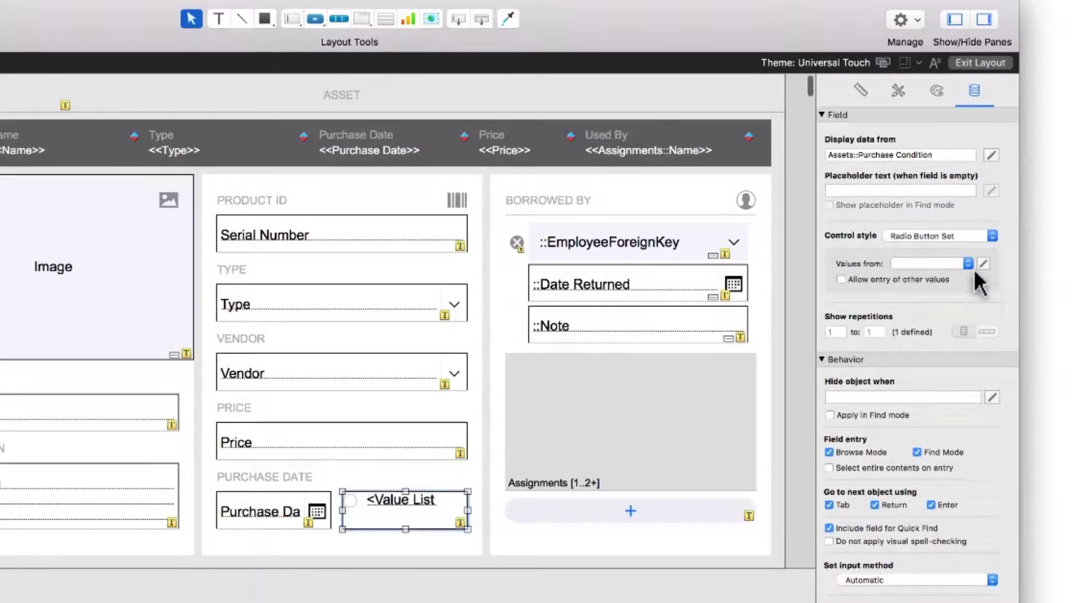
left_click(974, 269)
left_click(967, 296)
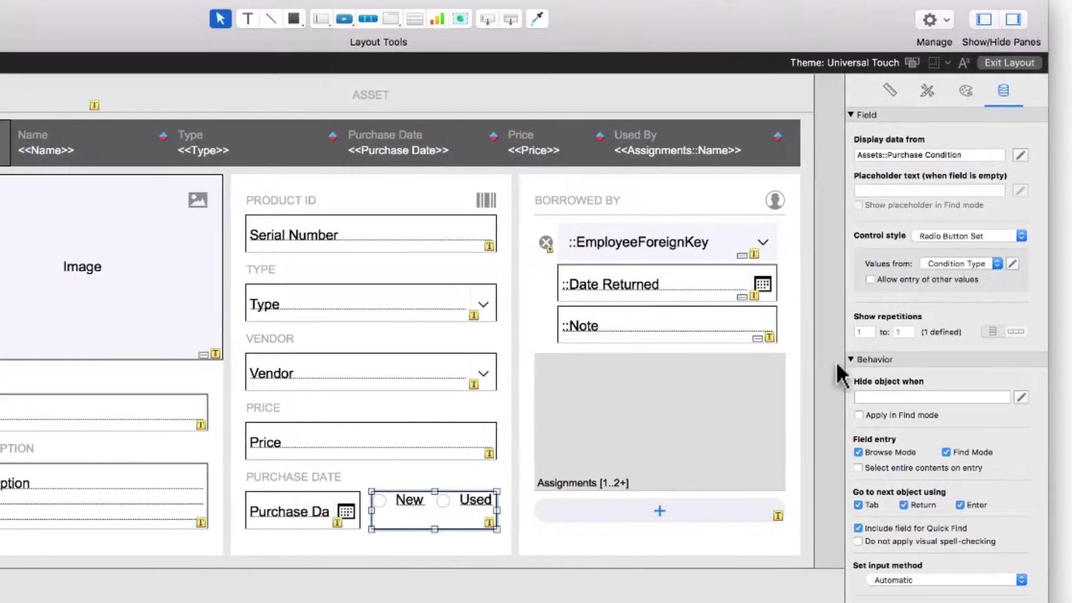
left_click_drag(403, 529, 404, 515)
left_click_drag(474, 514, 474, 524)
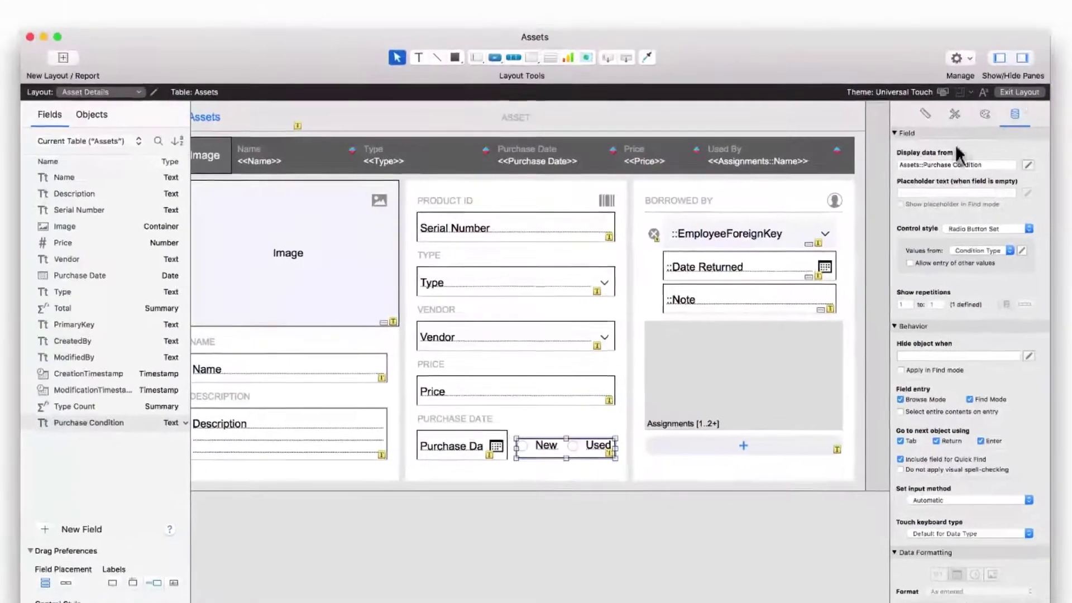
View the record, then open Pearson Jewelers from the vendors list and edit its Vendor Details layout.
left_click(1016, 90)
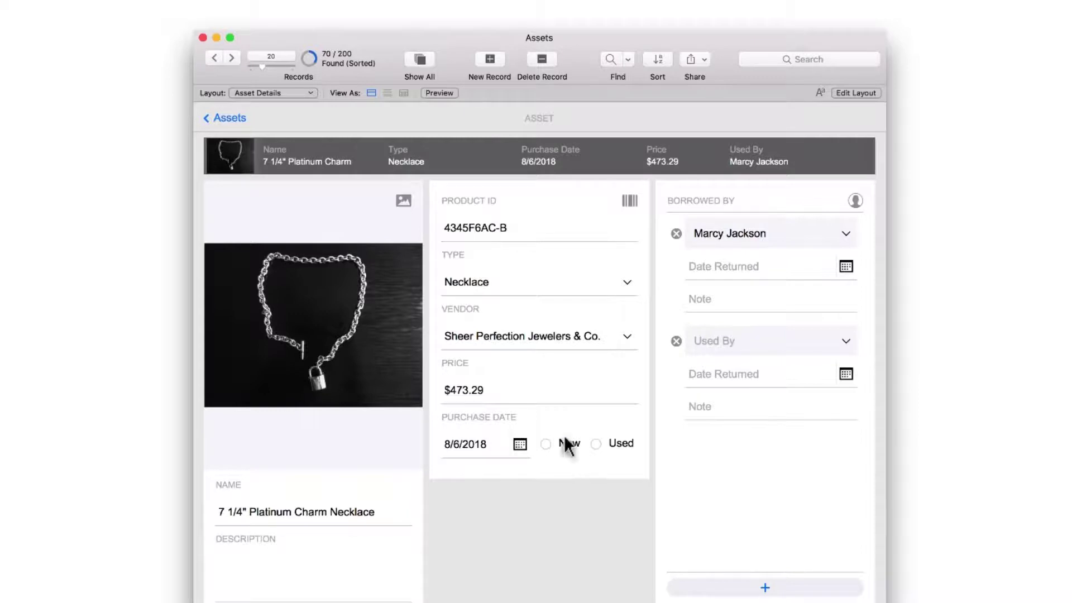
left_click(229, 118)
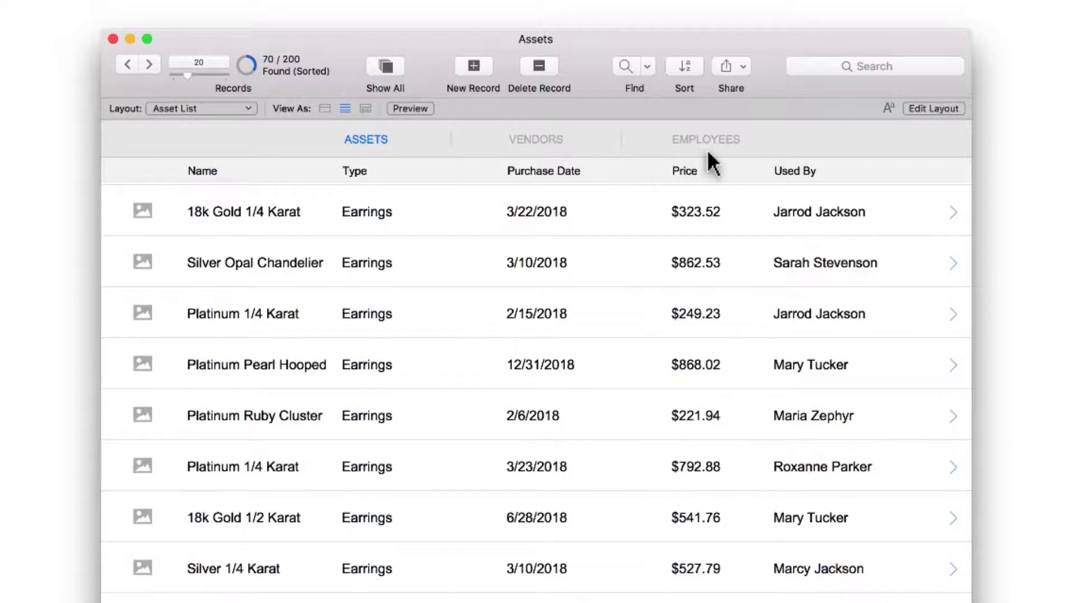
left_click(538, 138)
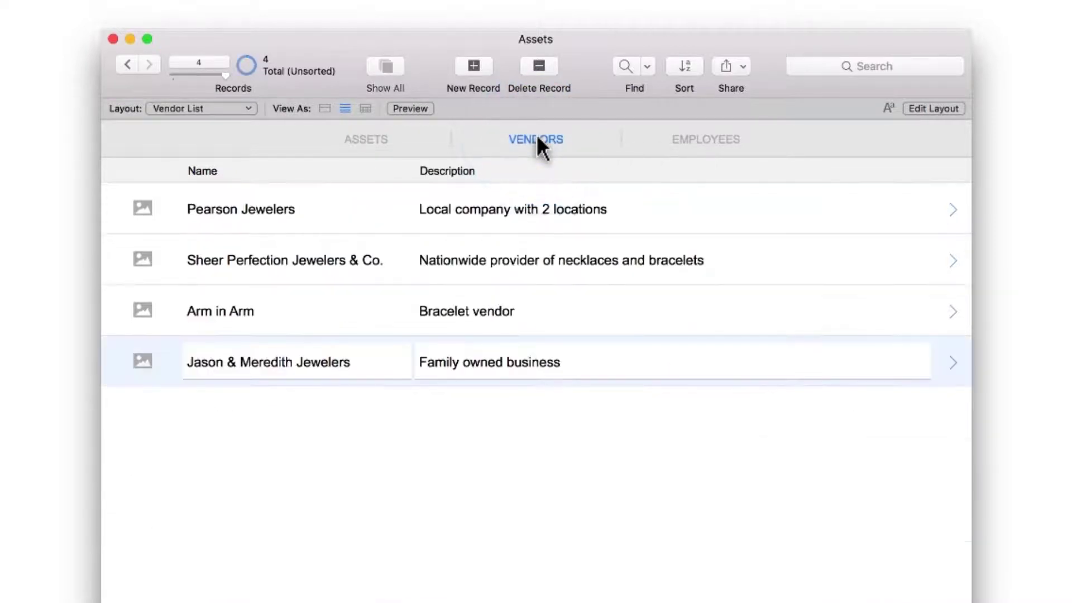
left_click(953, 210)
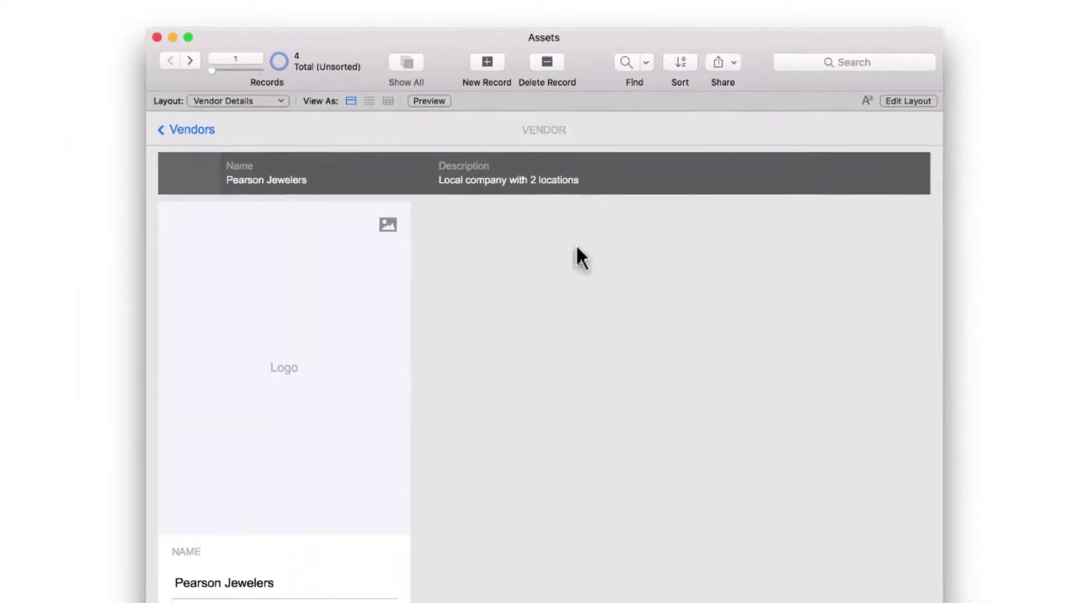
left_click(859, 92)
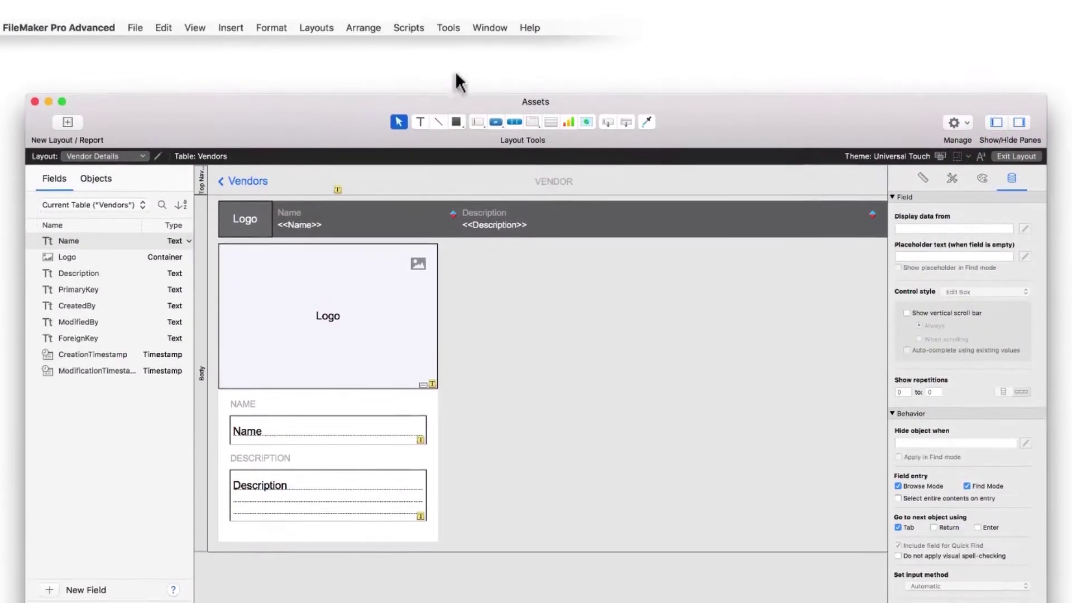
Insert a portal on the vendor layout using a new Phone Numbers add-on table.
left_click(229, 29)
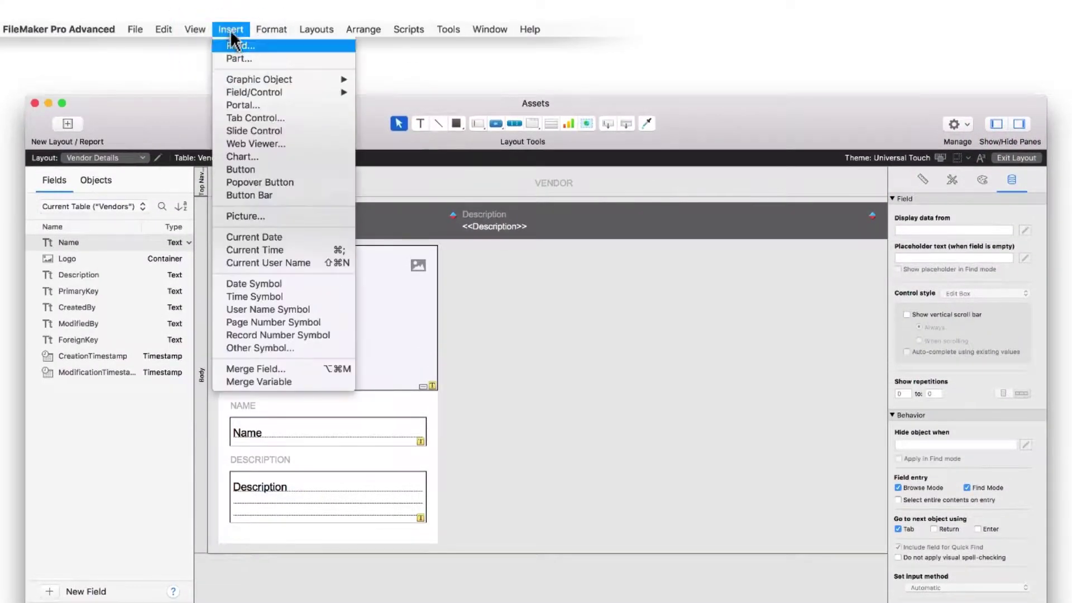
left_click(264, 106)
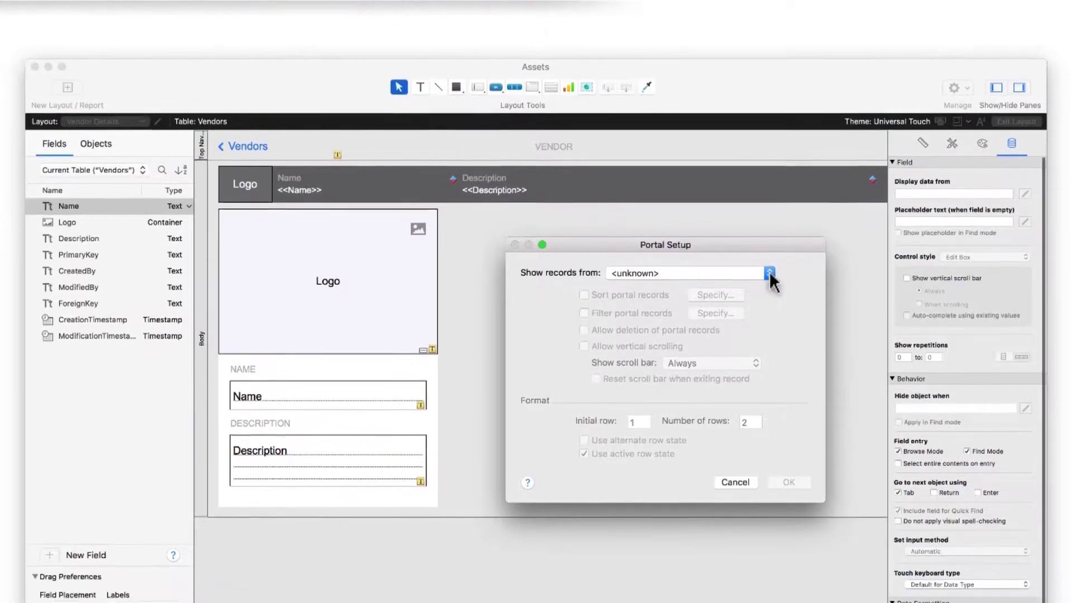
left_click(769, 249)
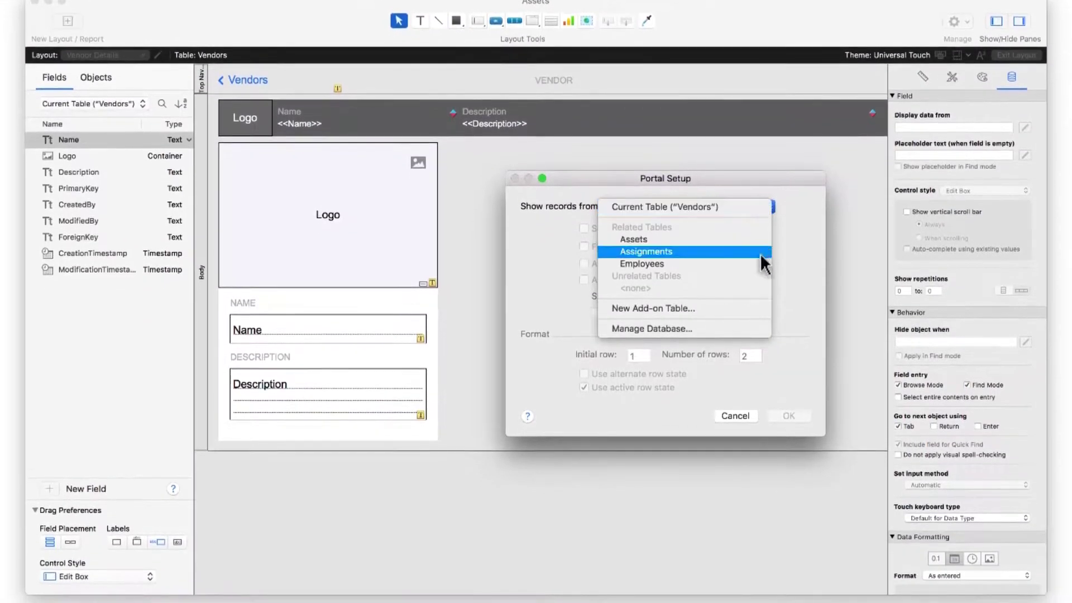
left_click(748, 307)
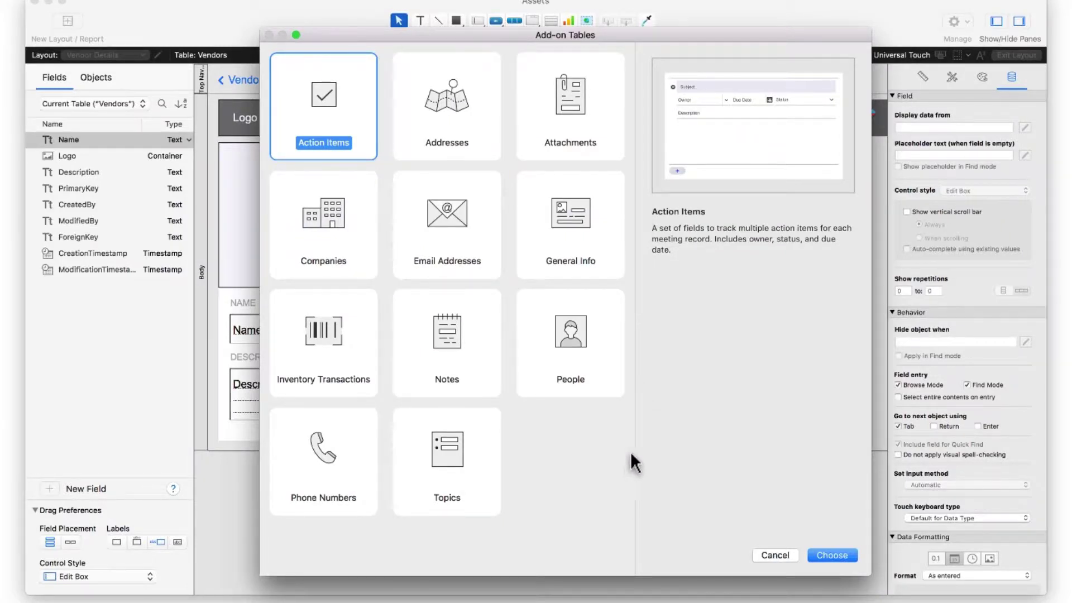
left_click(321, 457)
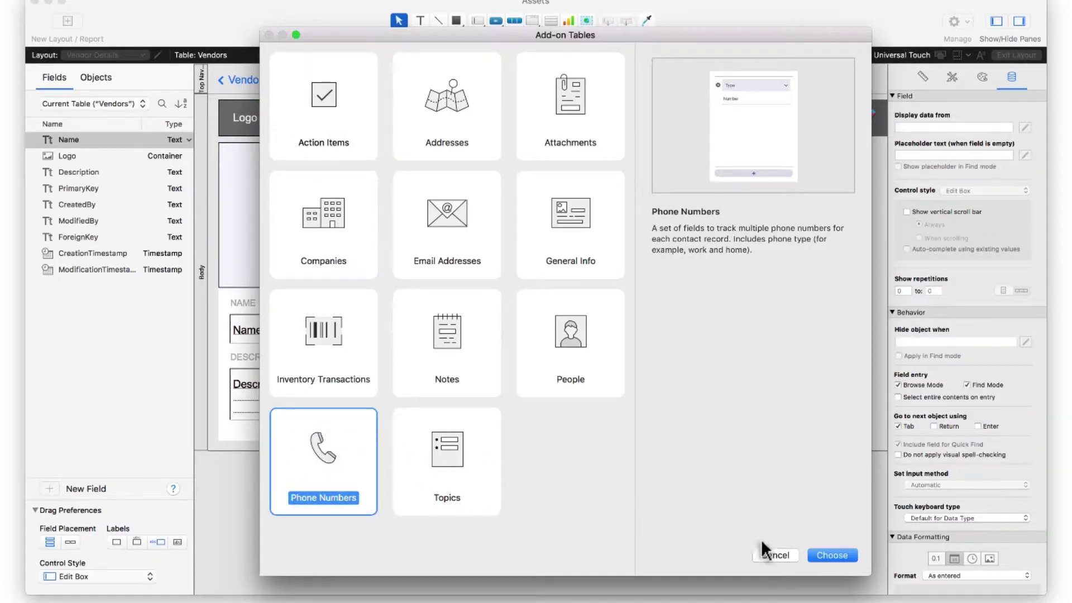
left_click(832, 555)
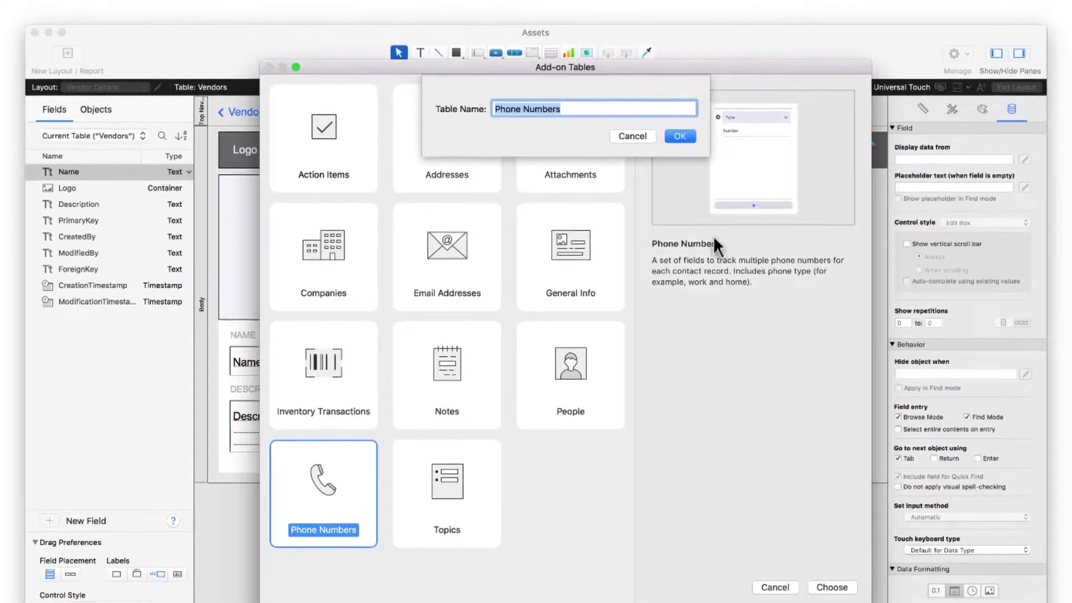
left_click(679, 107)
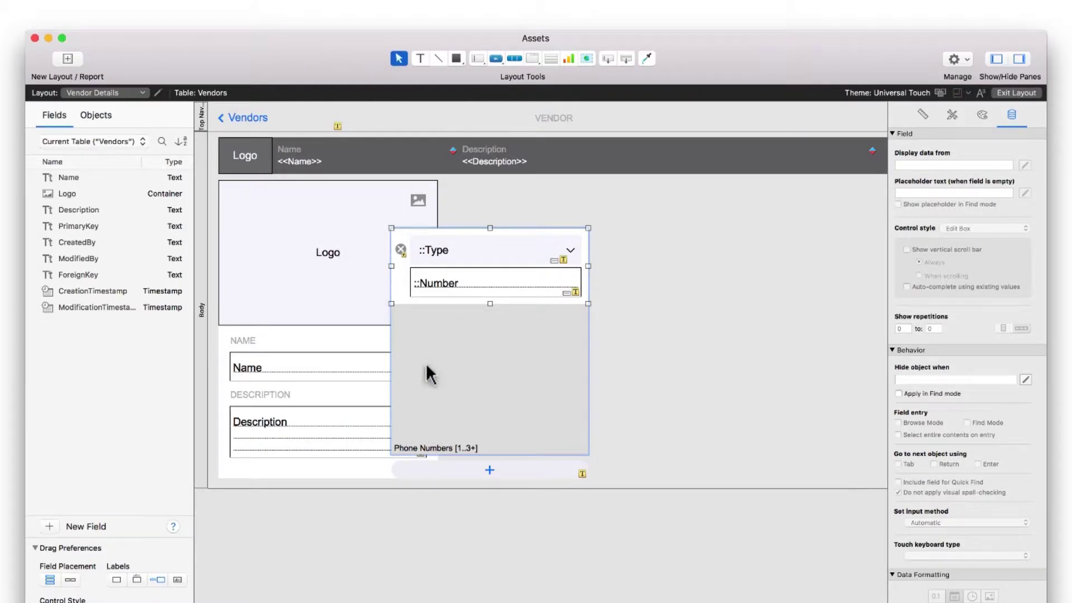
Move the Phone Numbers portal up beside the vendor logo and return to Browse mode.
left_click(500, 467, "shift")
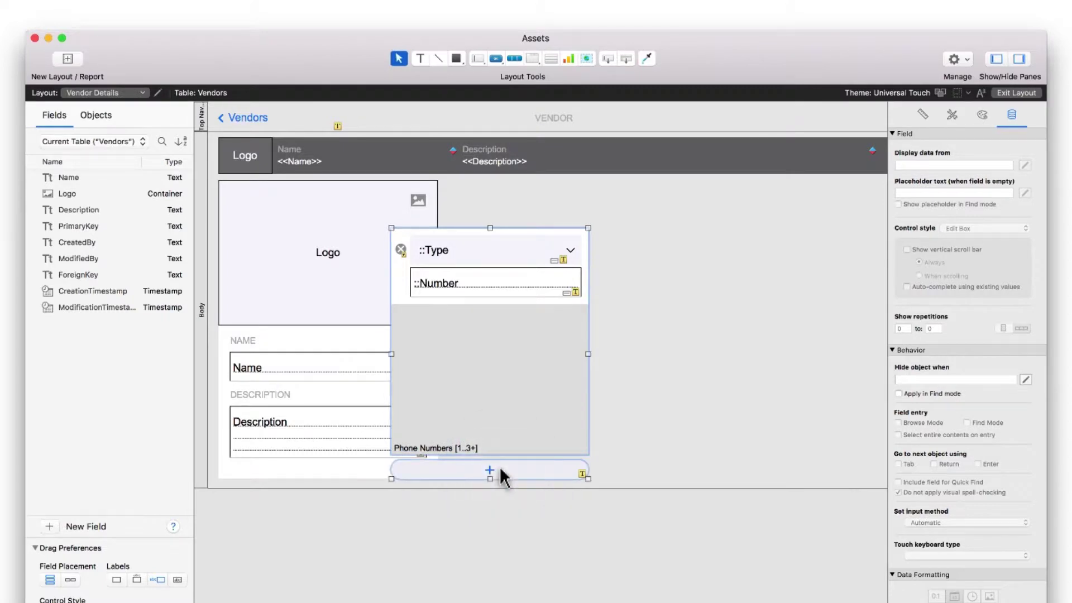
left_click_drag(500, 467, 564, 422)
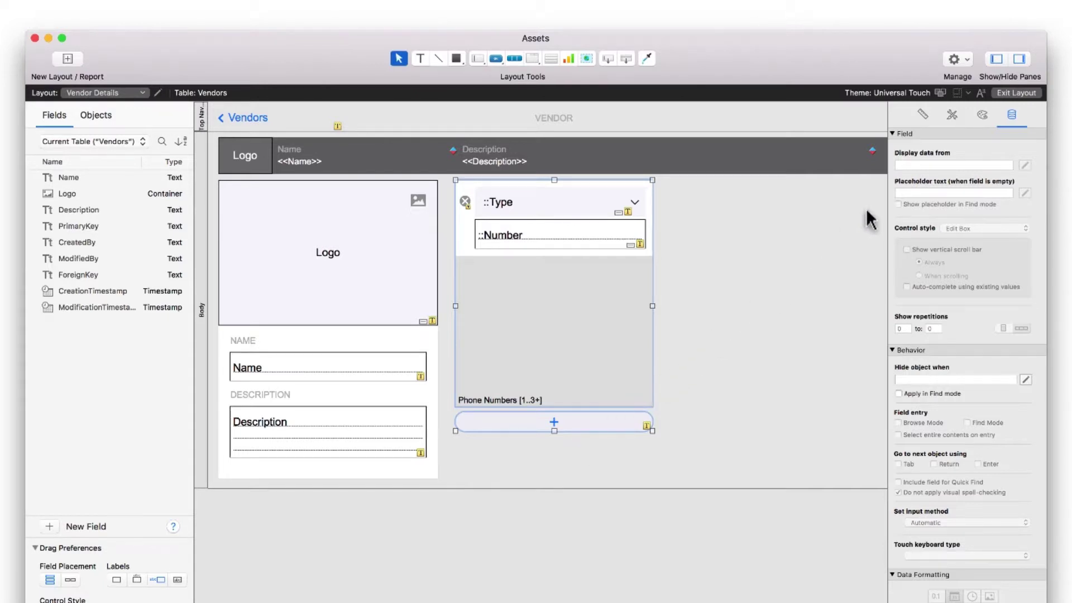
left_click(1016, 93)
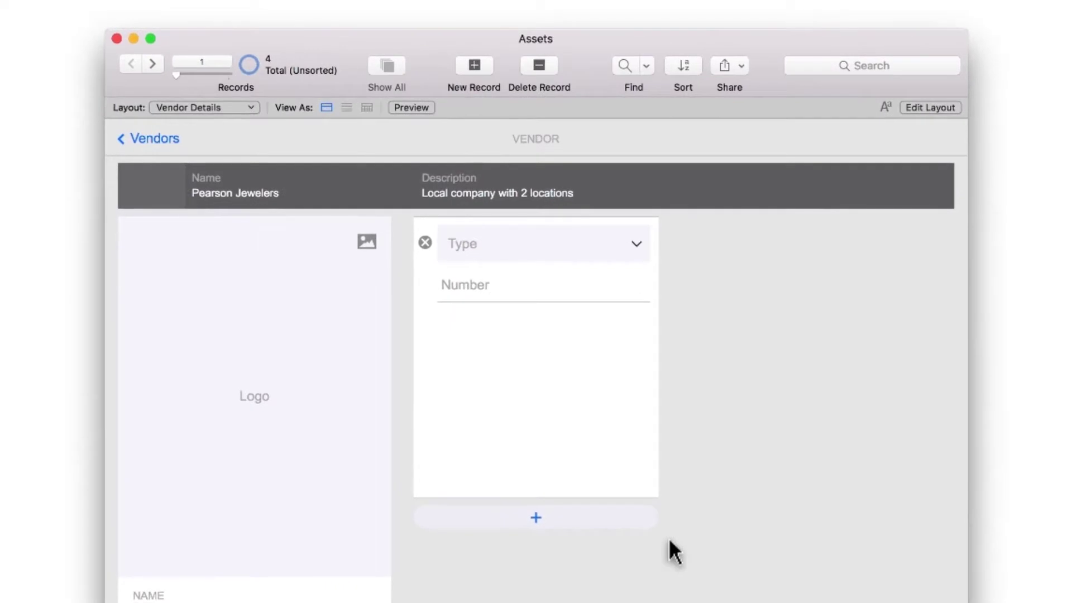
Add a first portal row with type Home and enter its phone number.
left_click(539, 520)
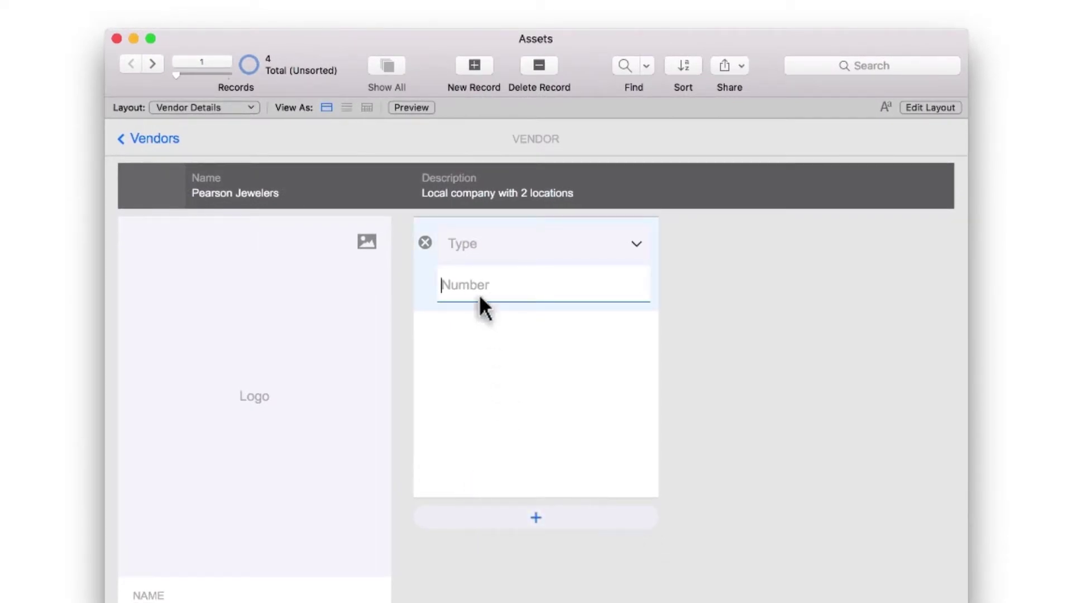
left_click(466, 243)
left_click(501, 243)
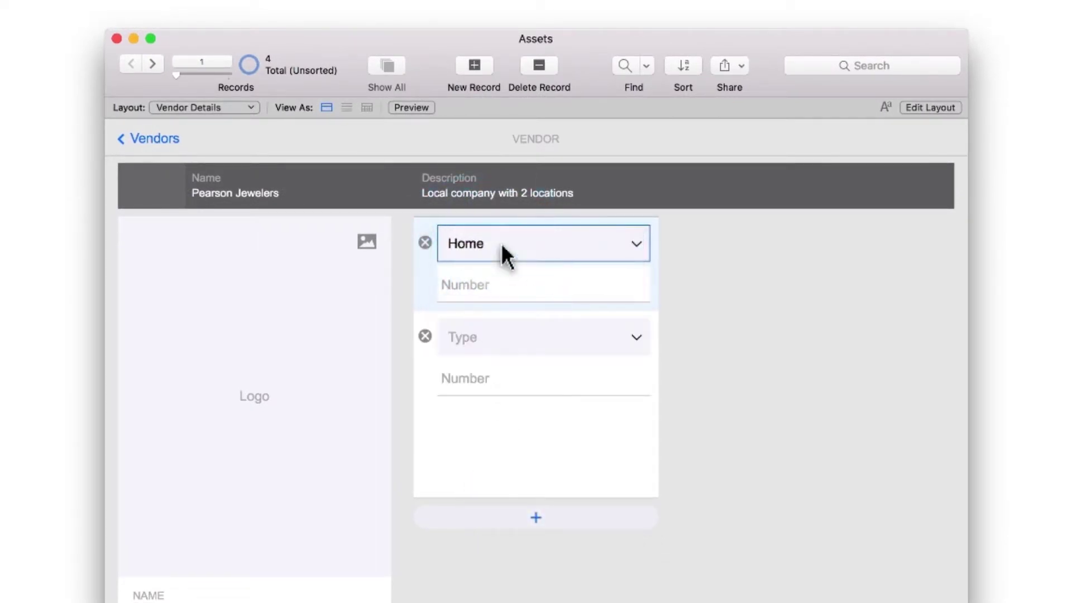
key("Tab")
type("123-456-7890")
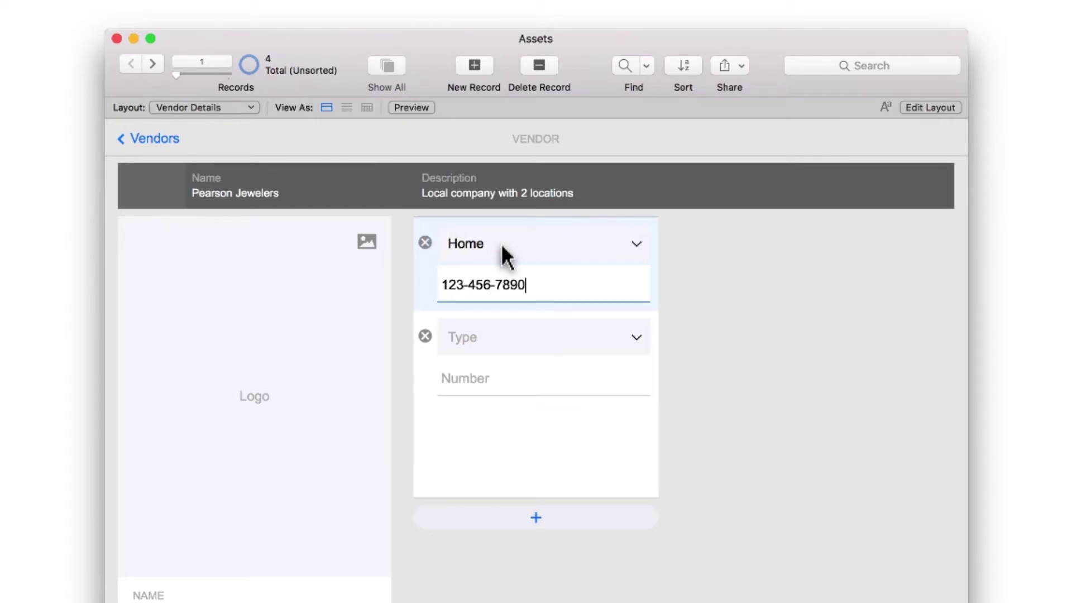
Add a second row with type Mobile, enter its phone number, and commit it.
left_click(546, 337)
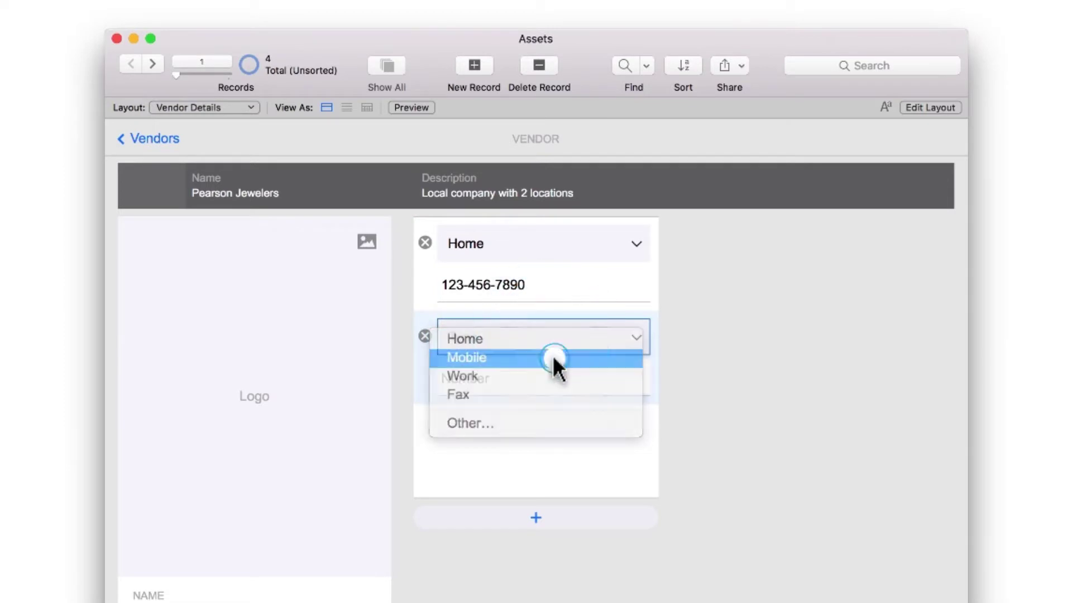
left_click(554, 359)
key("Tab")
type("234-567-8901")
key("Return")
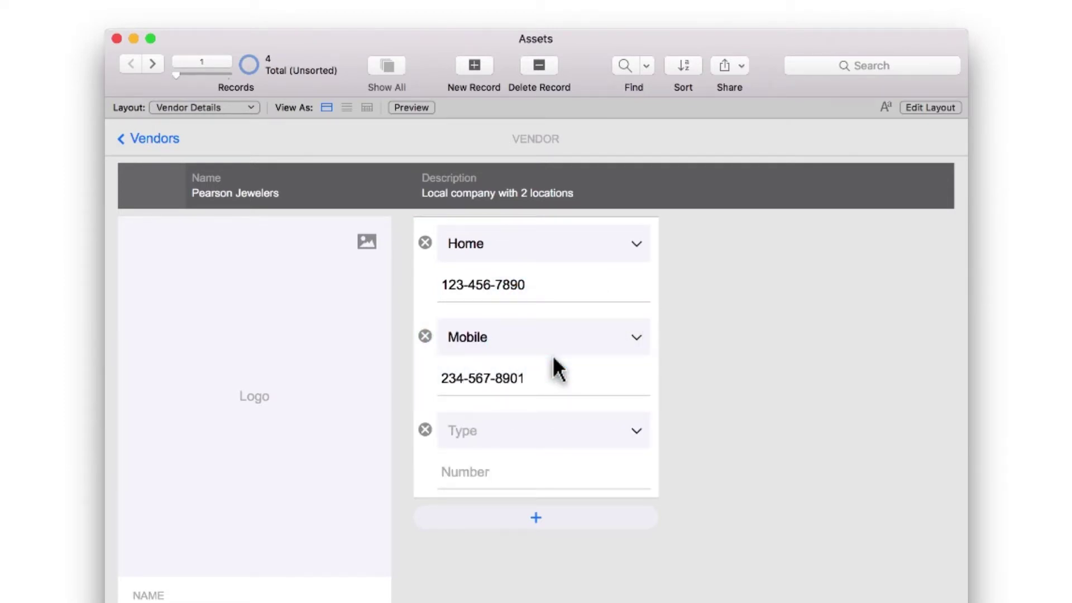